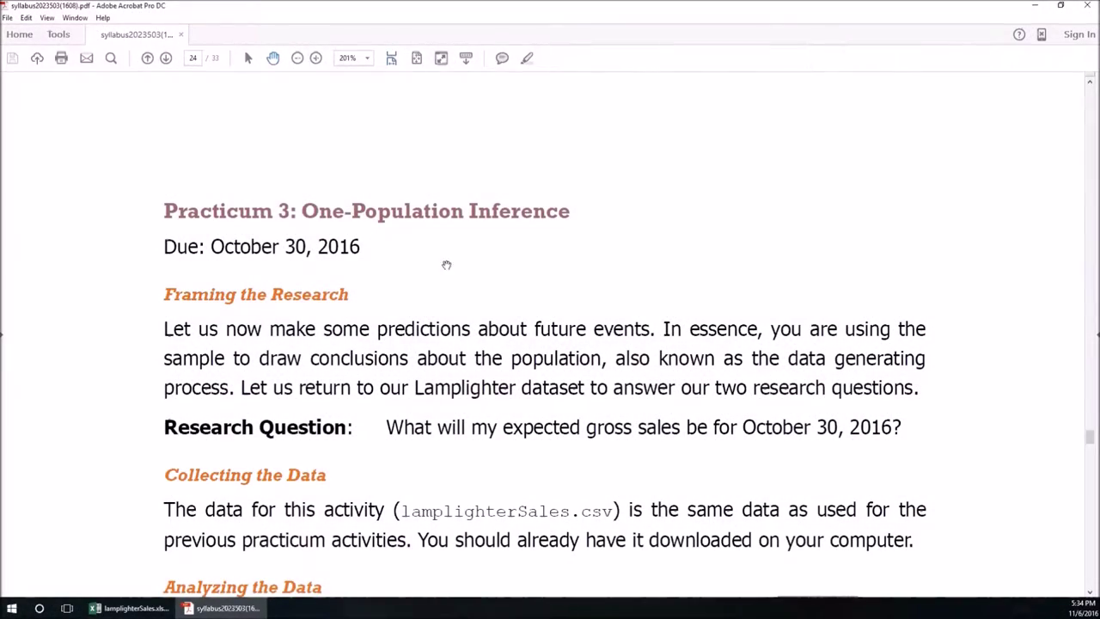
- Read the Practicum 3 assignment in the syllabus, from the research question through the instructions on interpreting the results
scroll(447, 263, "down", 1)
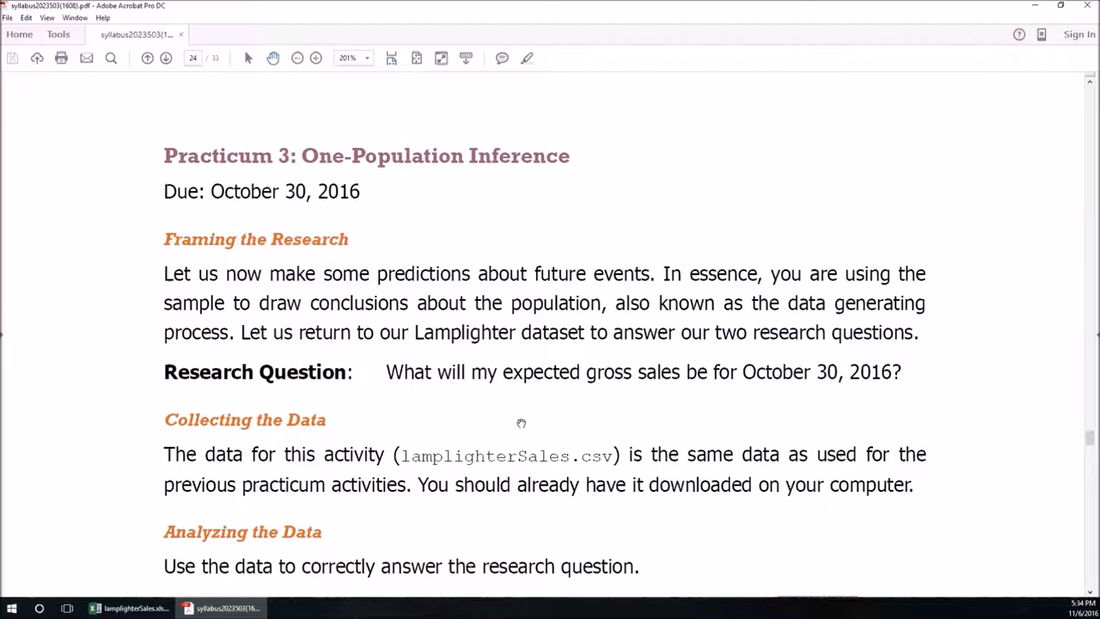
scroll(526, 423, "down", 1)
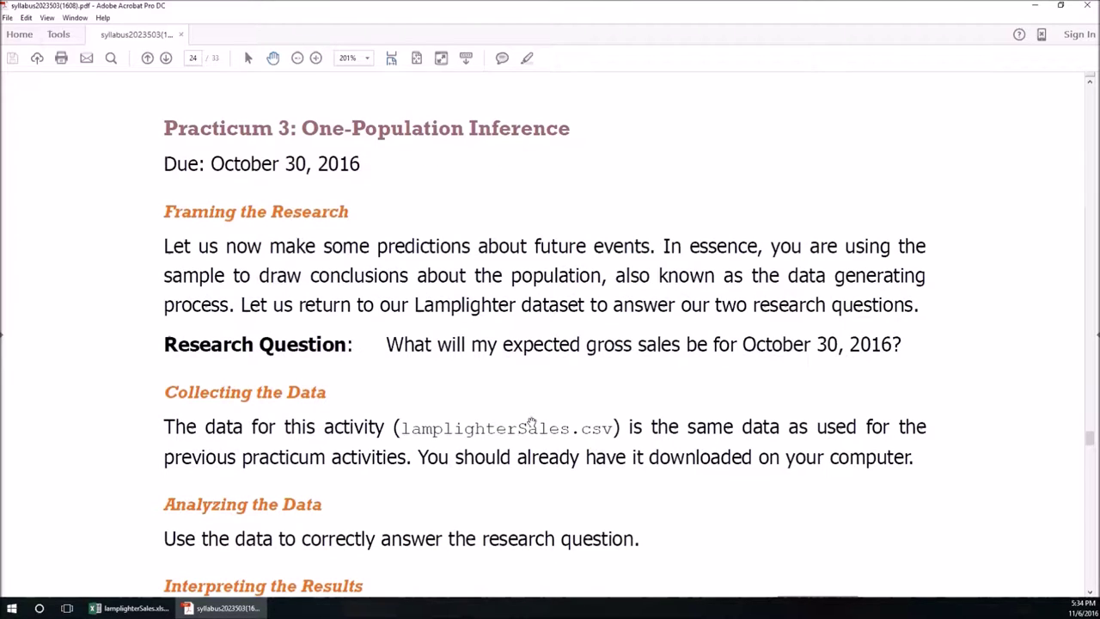
scroll(531, 421, "down", 5)
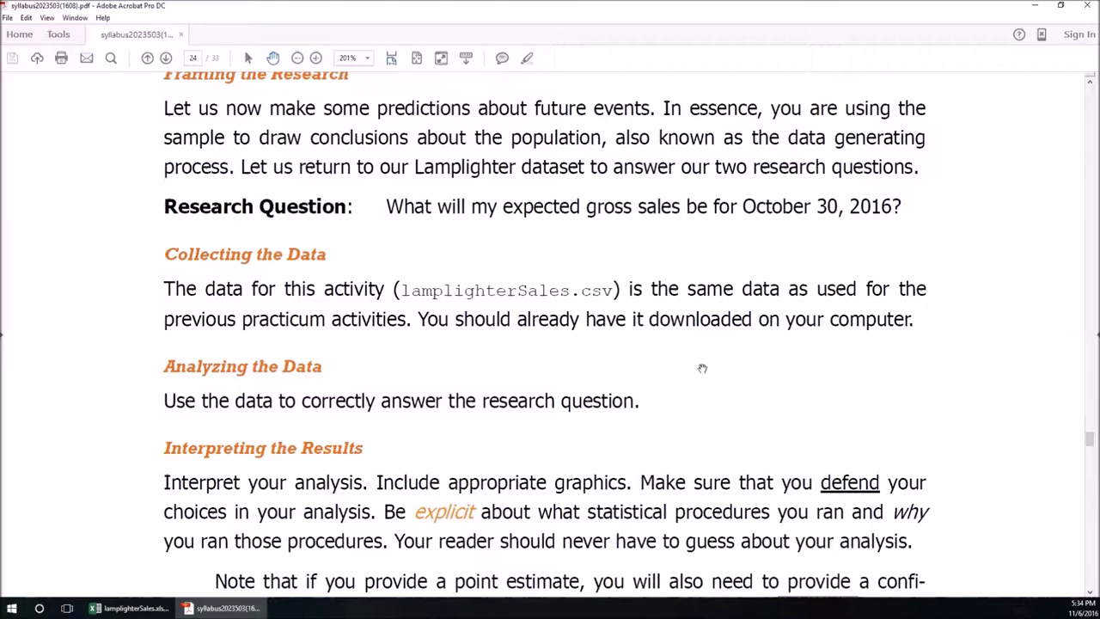
scroll(756, 386, "down", 3)
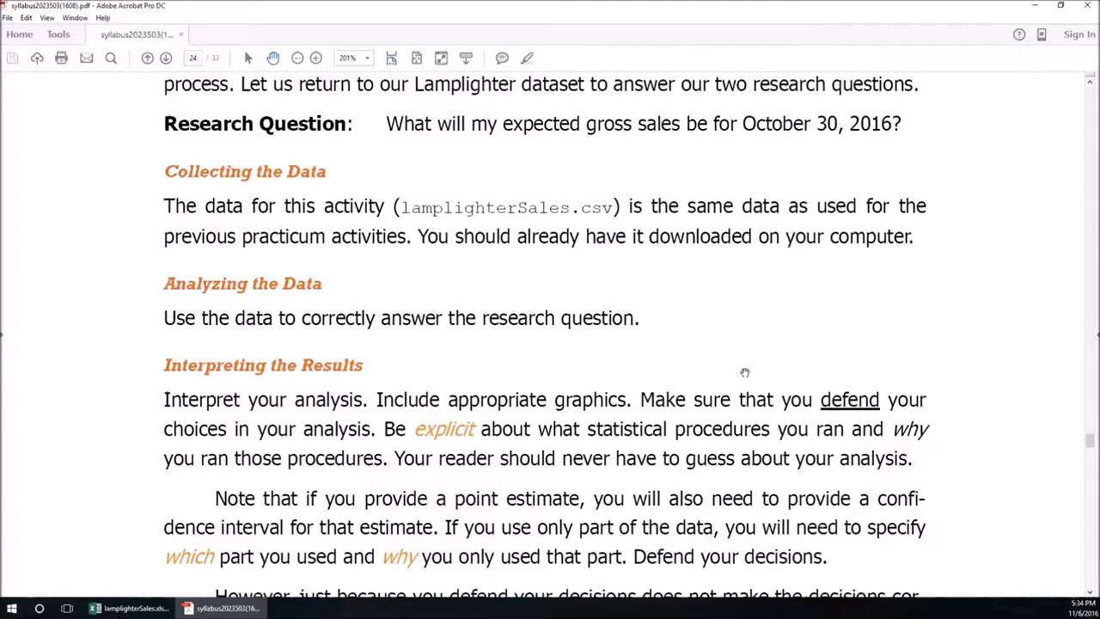
scroll(745, 374, "down", 3)
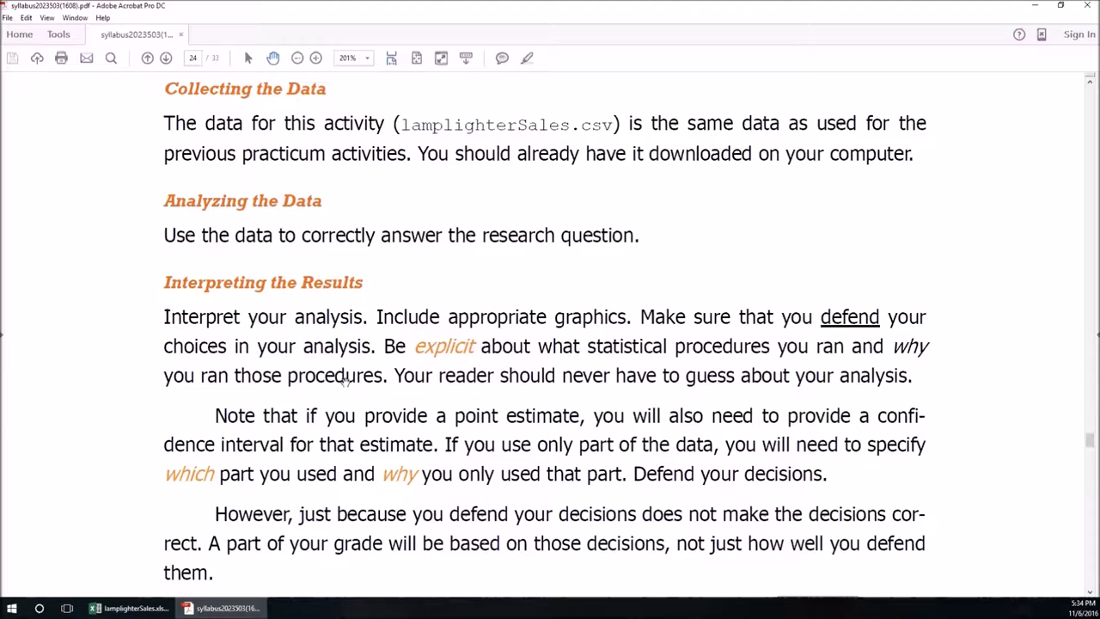
- Switch to the lamplighterSales workbook in Excel and hide the netProfit, customers and servers columns (D to F)
left_click(1037, 8)
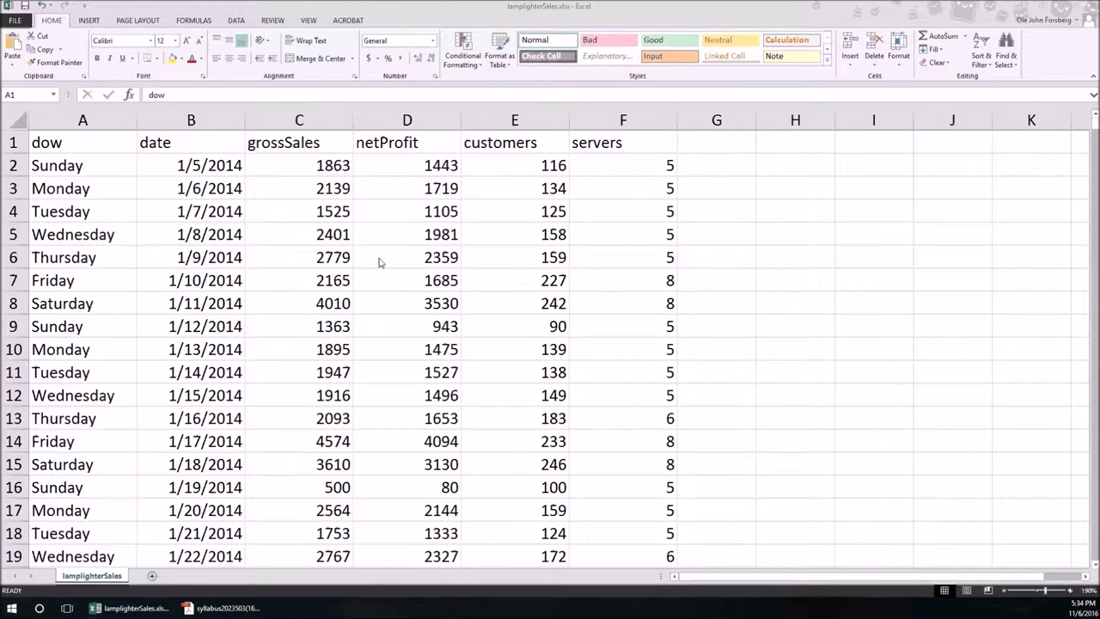
left_click_drag(417, 120, 612, 120)
right_click(618, 120)
left_click(643, 265)
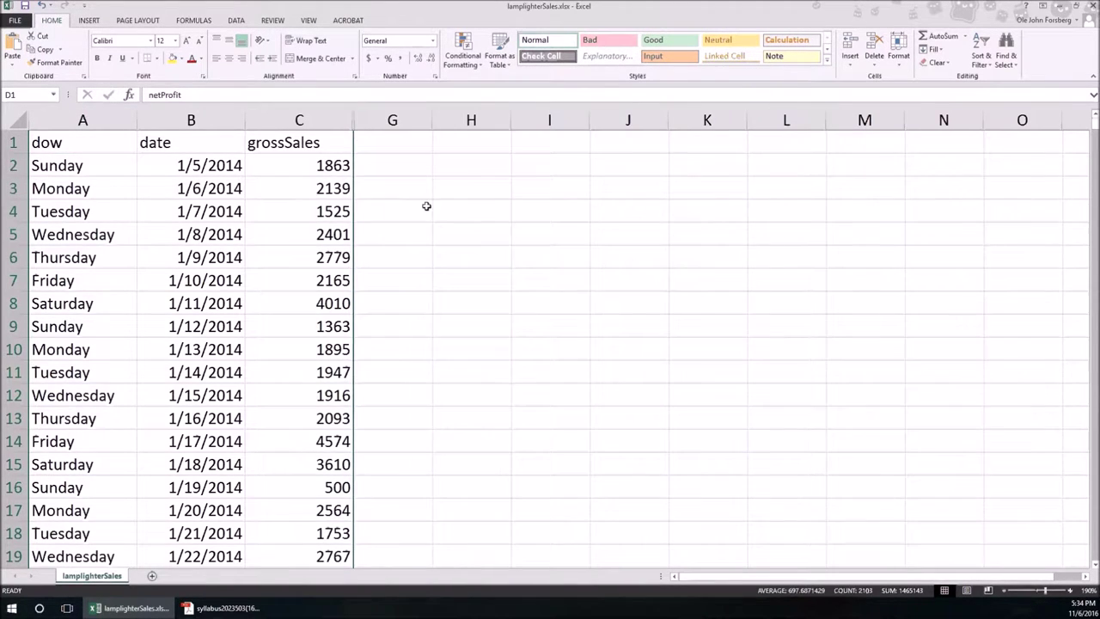
left_click(311, 182)
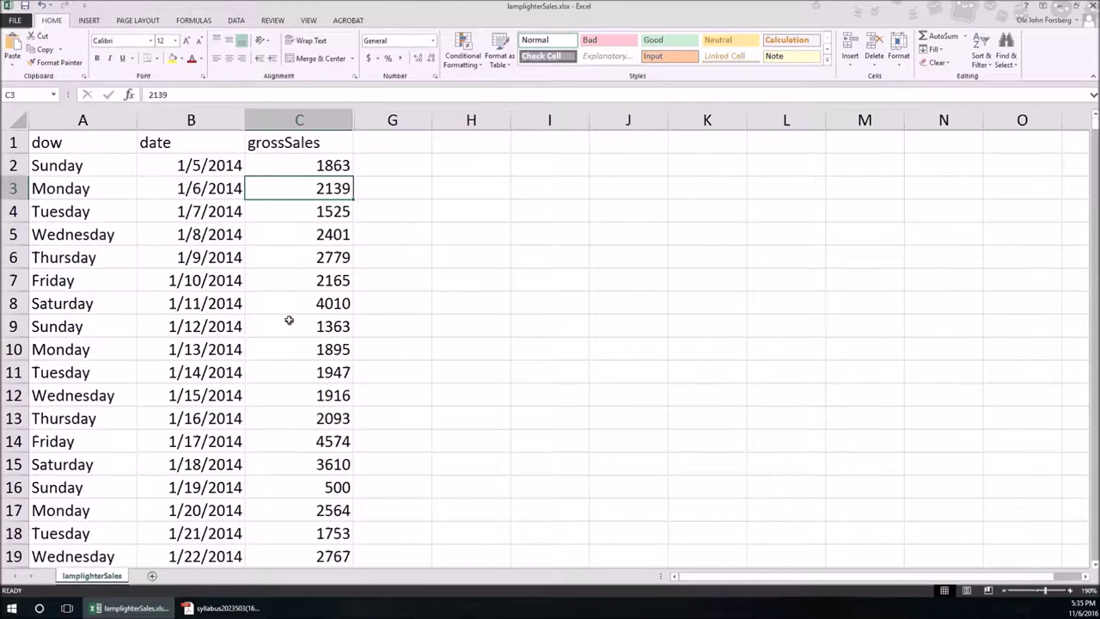
- Add a new worksheet to the workbook and name it "parsed data"
left_click(152, 575)
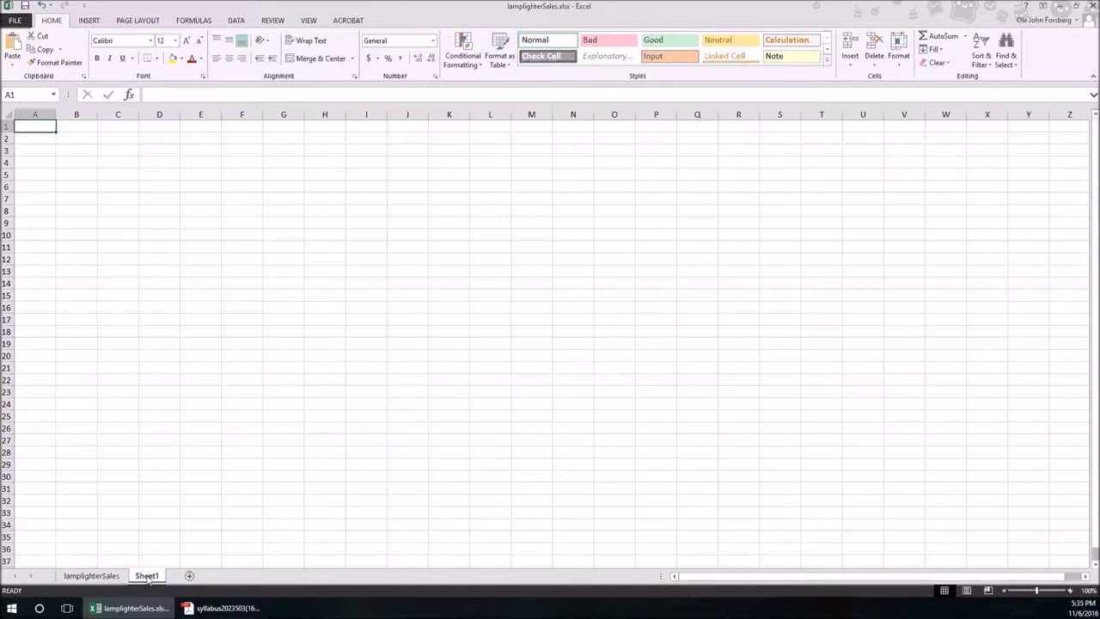
left_click(153, 502)
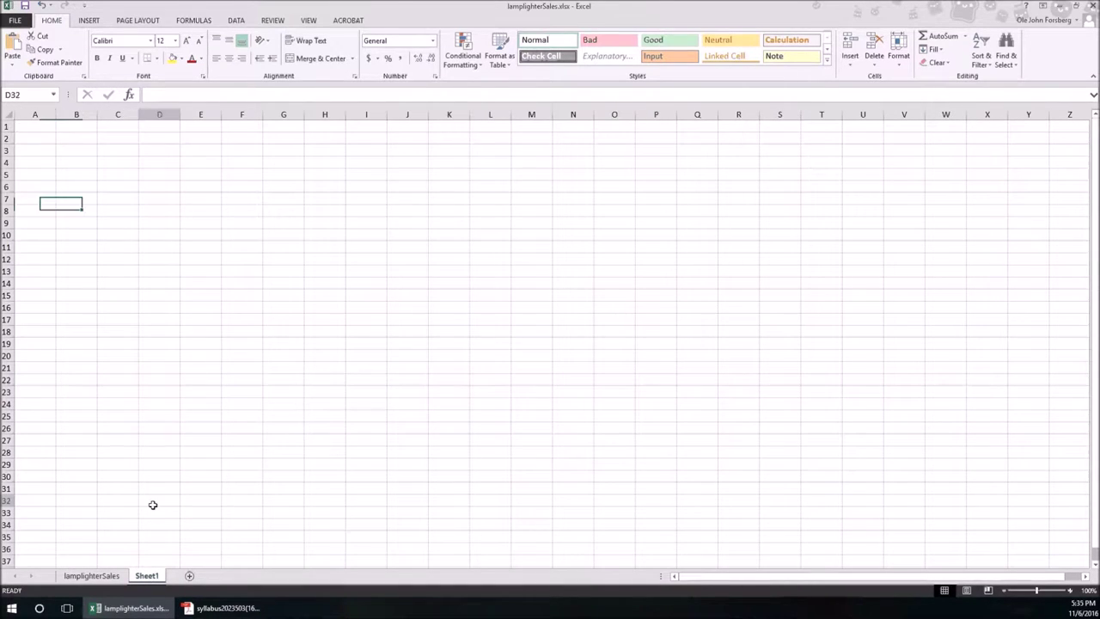
double_click(147, 575)
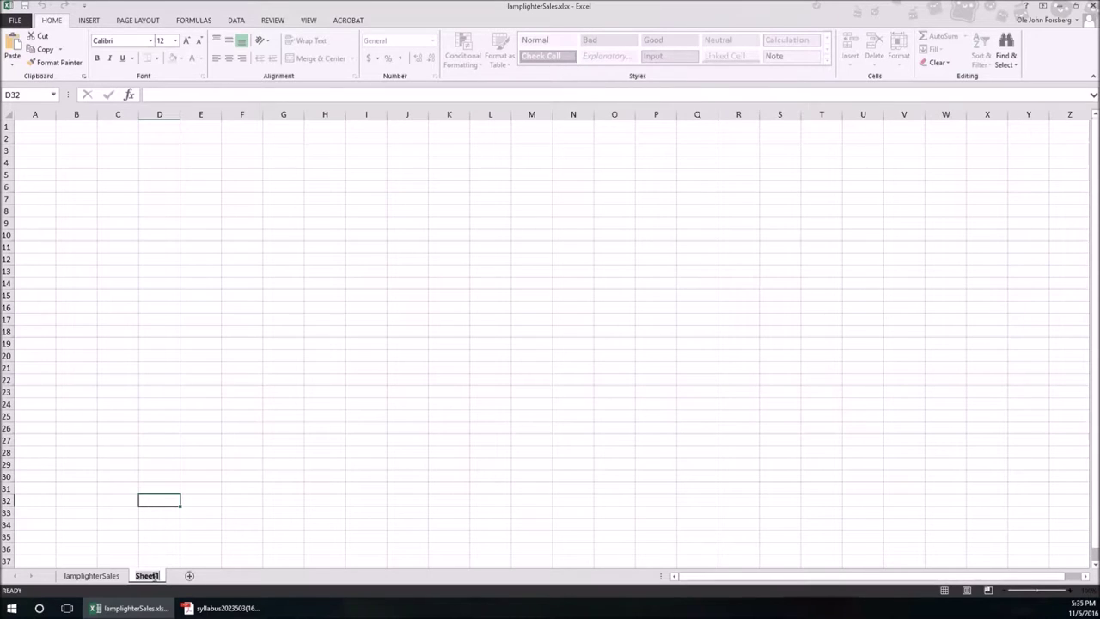
type("parsed data")
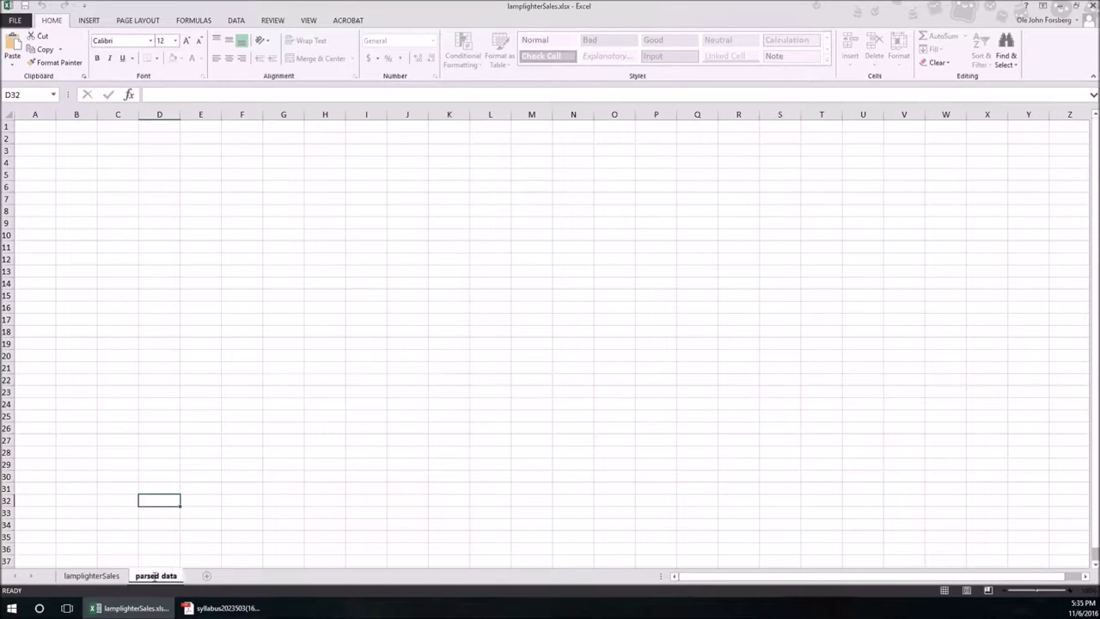
key("Return")
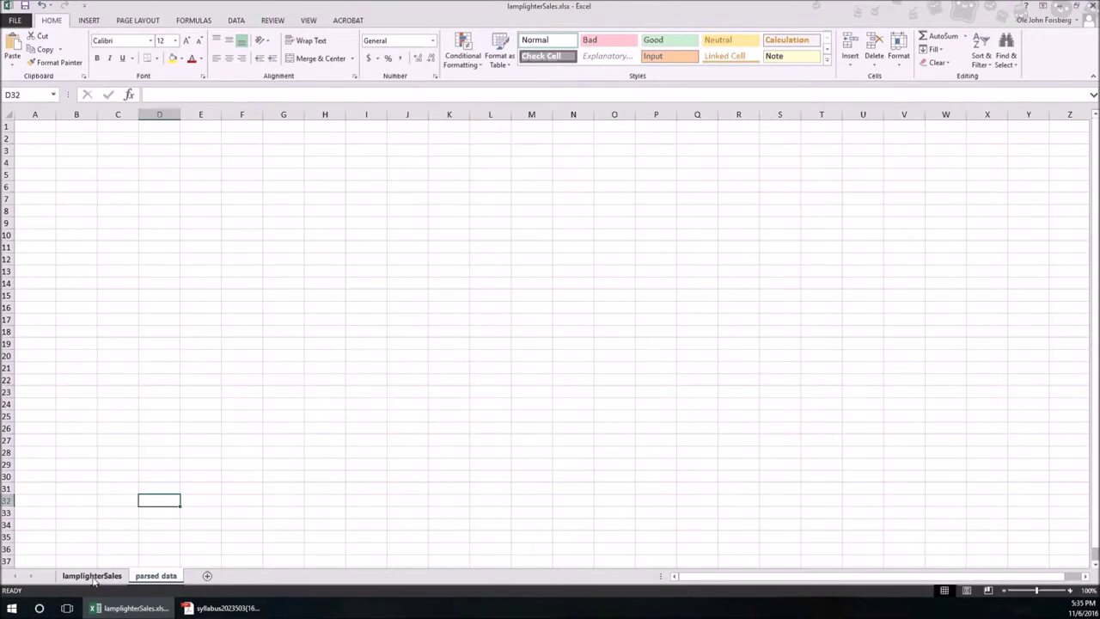
- Copy the header row A1:H1 from the lamplighterSales sheet into cell A1 of the parsed data sheet
left_click(93, 578)
scroll(99, 550, "down", 20)
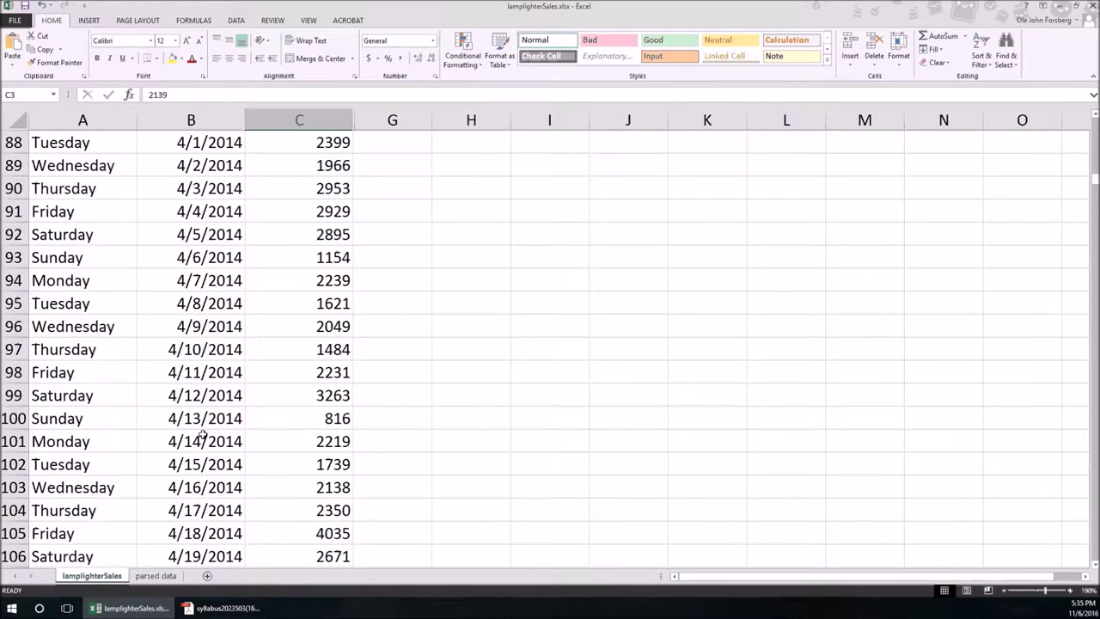
scroll(200, 421, "up", 20)
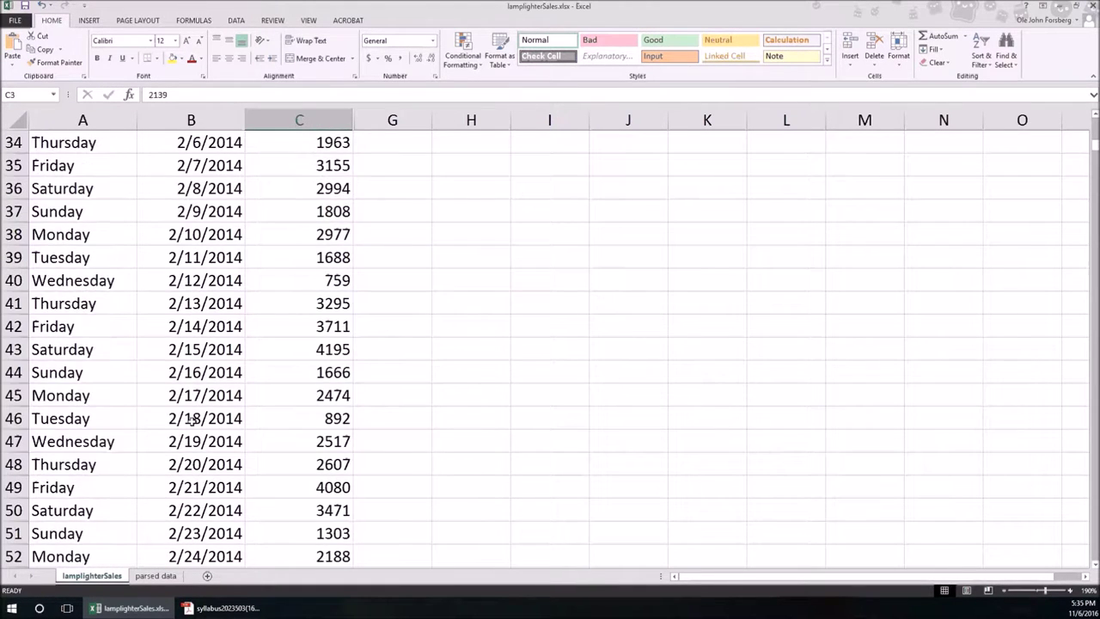
left_click_drag(128, 139, 467, 136)
key("ctrl+c")
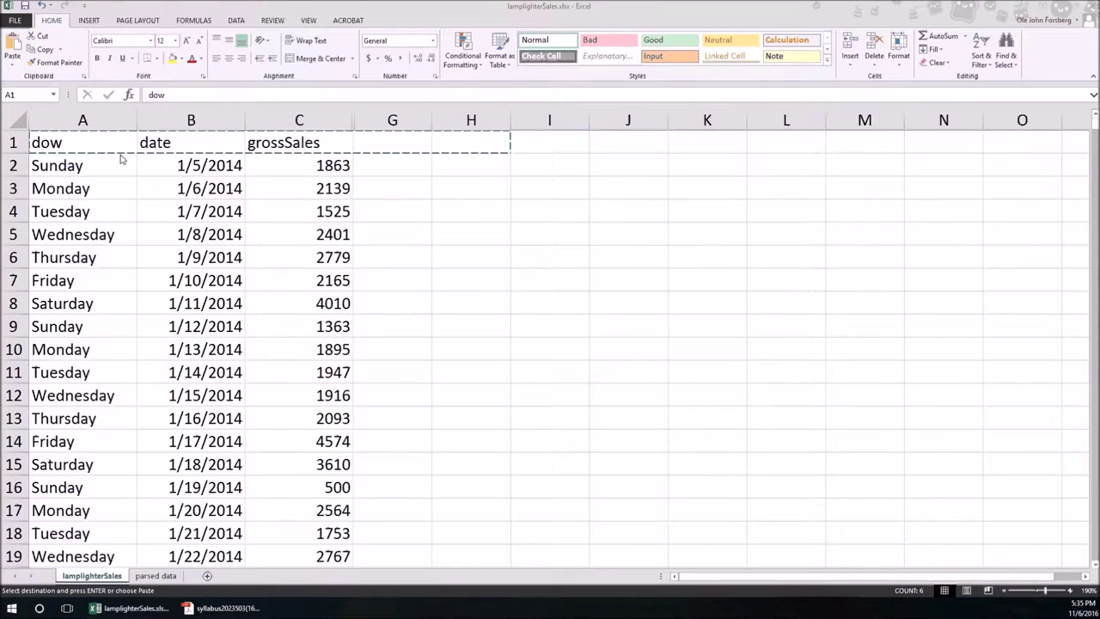
left_click(157, 576)
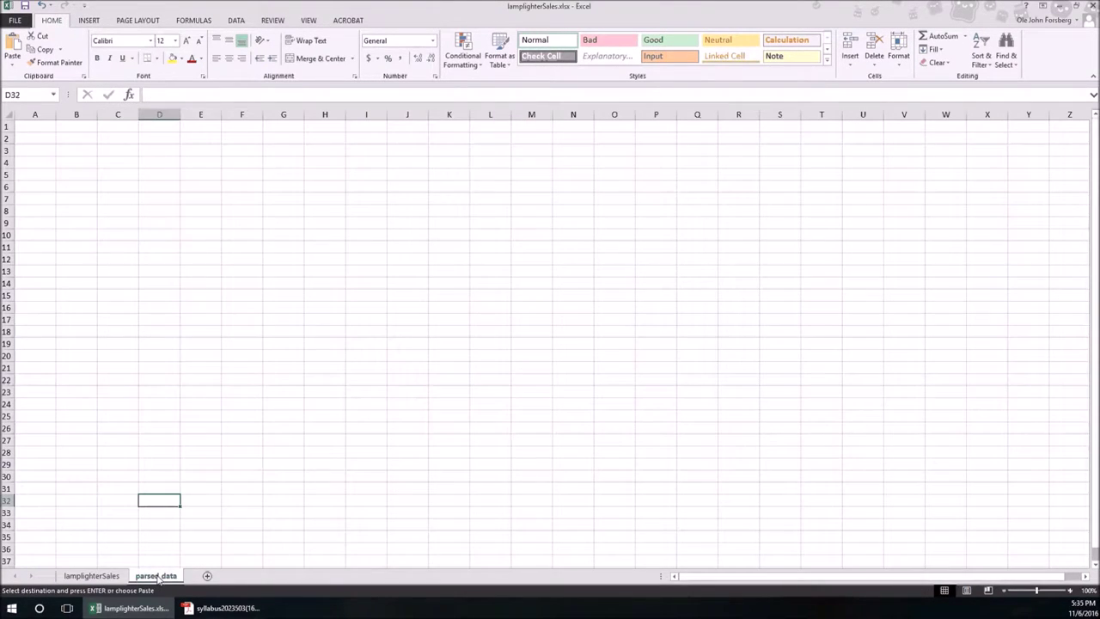
left_click(44, 126)
key("ctrl+v")
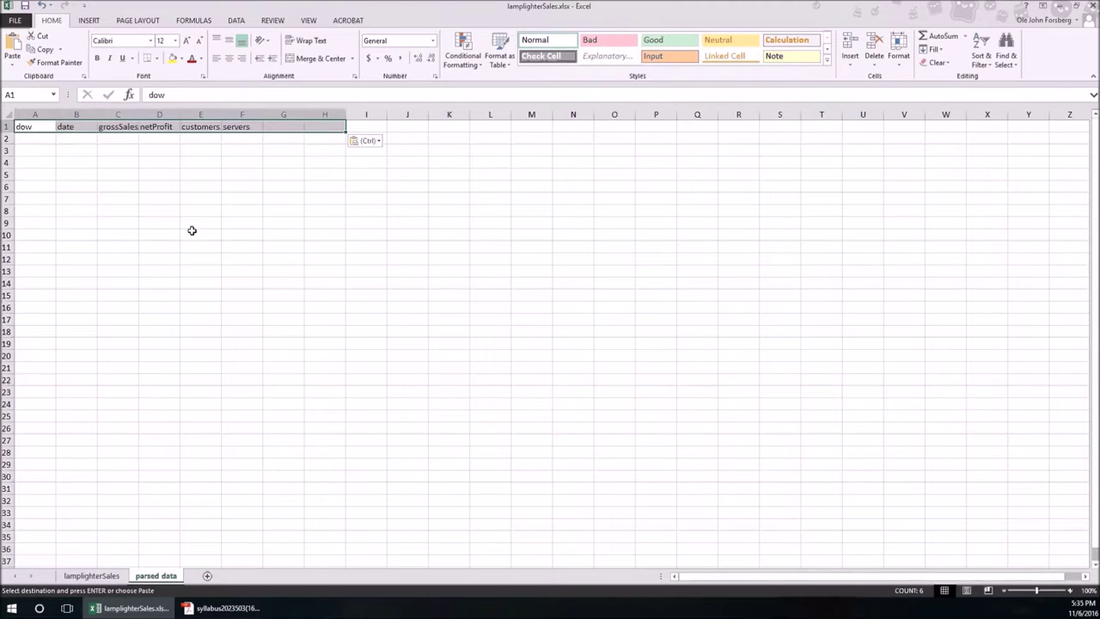
left_click(193, 211)
scroll(462, 388, "up", 6, "ctrl")
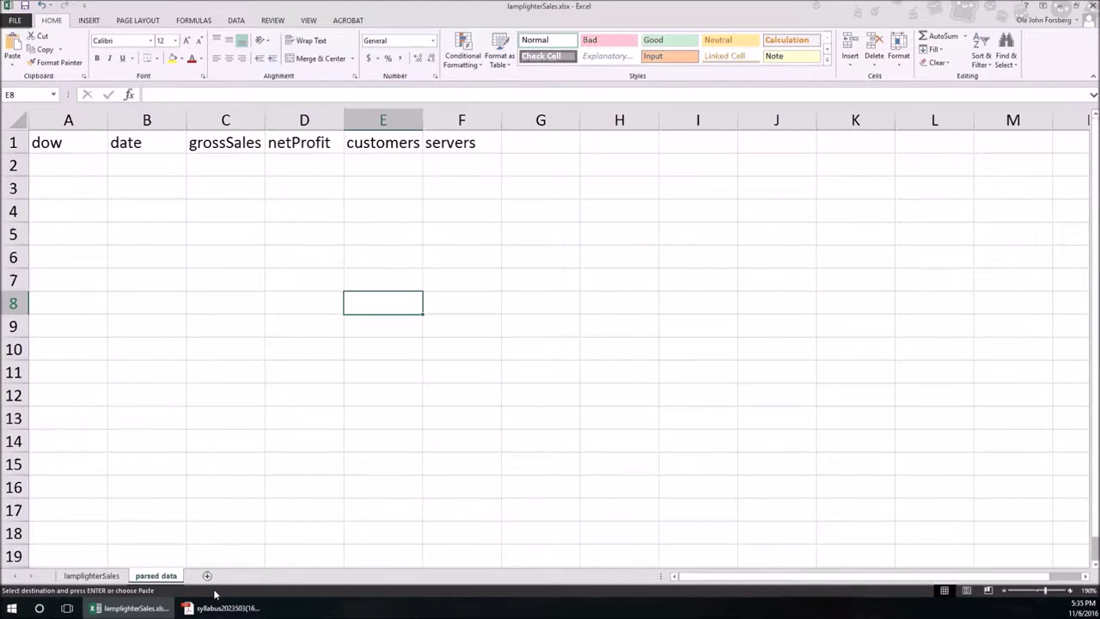
- Copy the October and November 2014 rows (A271:C331) from lamplighterSales to the parsed data sheet, starting at cell A2
left_click(91, 576)
scroll(157, 413, "down", 20)
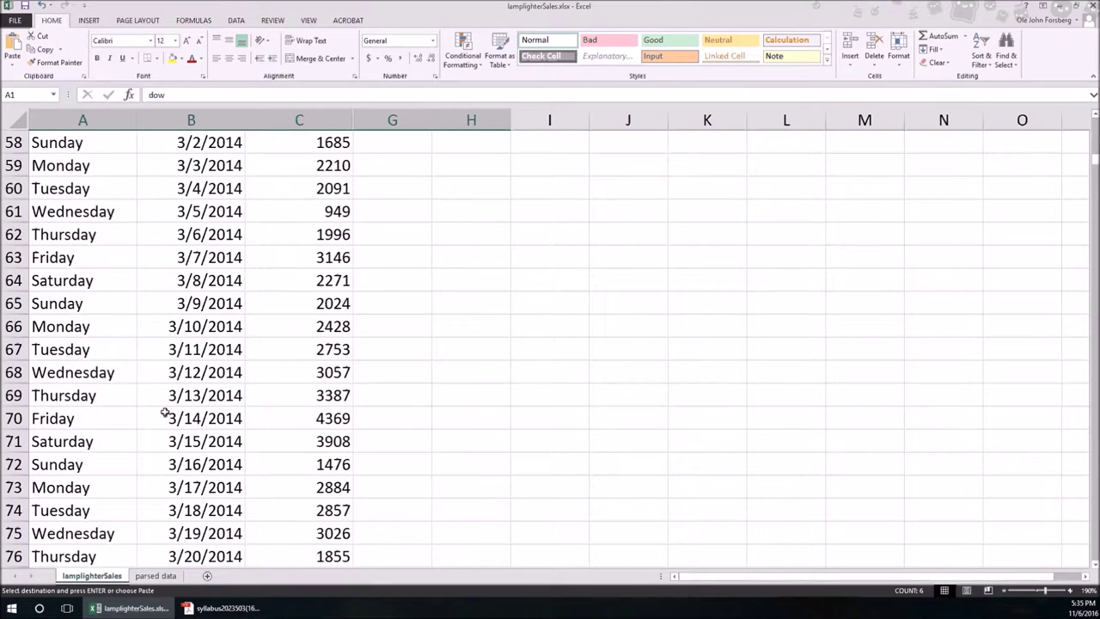
scroll(155, 420, "down", 20)
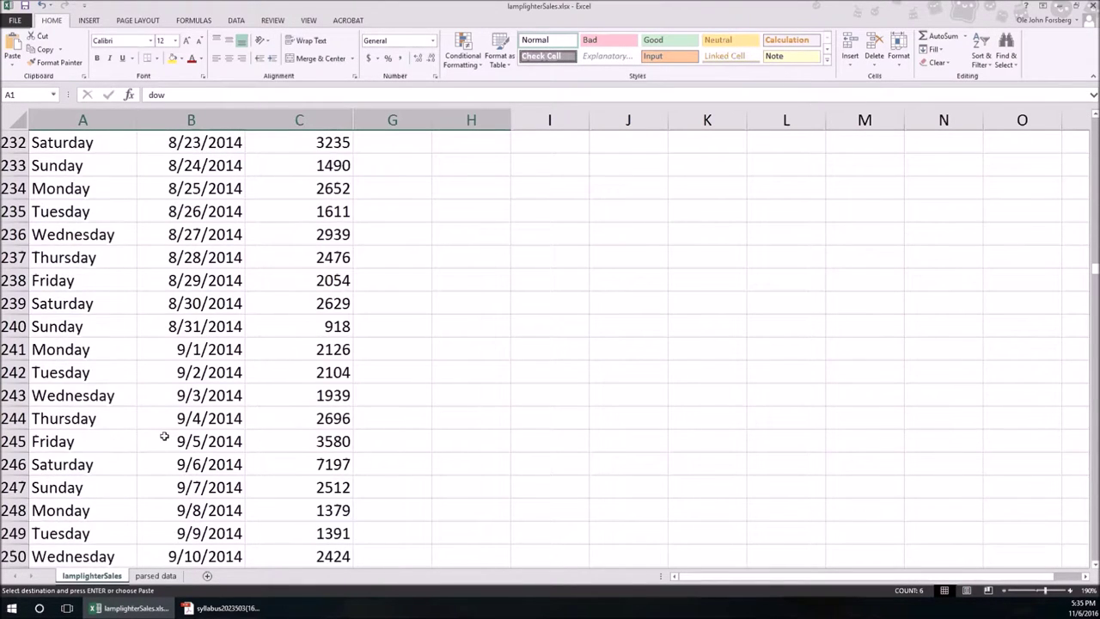
scroll(162, 436, "down", 10)
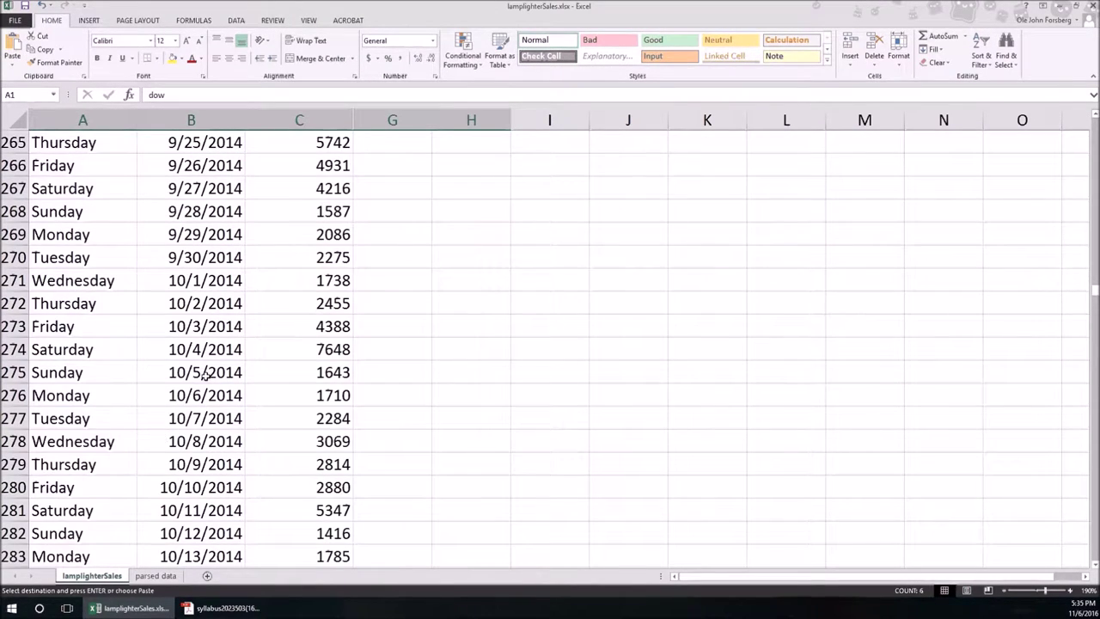
left_click(111, 289)
scroll(252, 458, "down", 16)
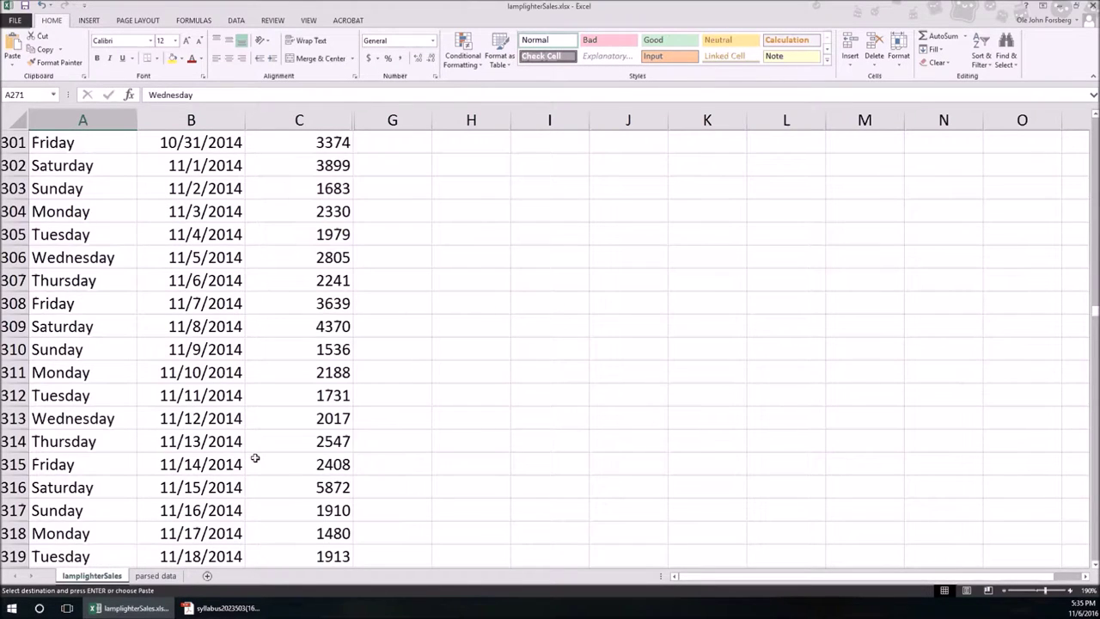
scroll(255, 461, "down", 2)
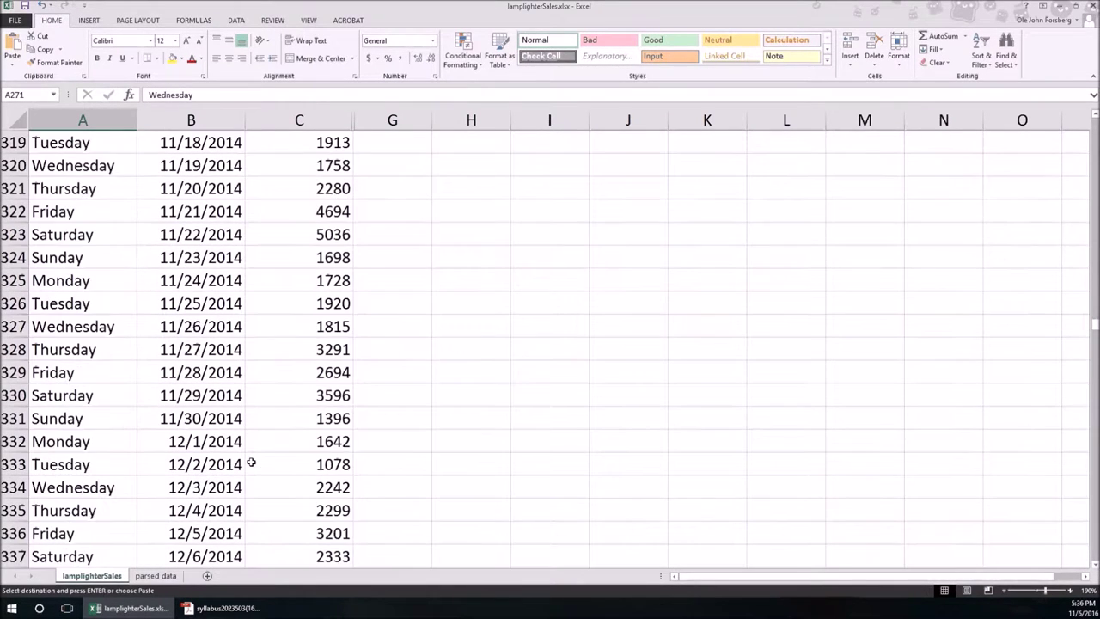
left_click(295, 420, "shift")
left_click(155, 575)
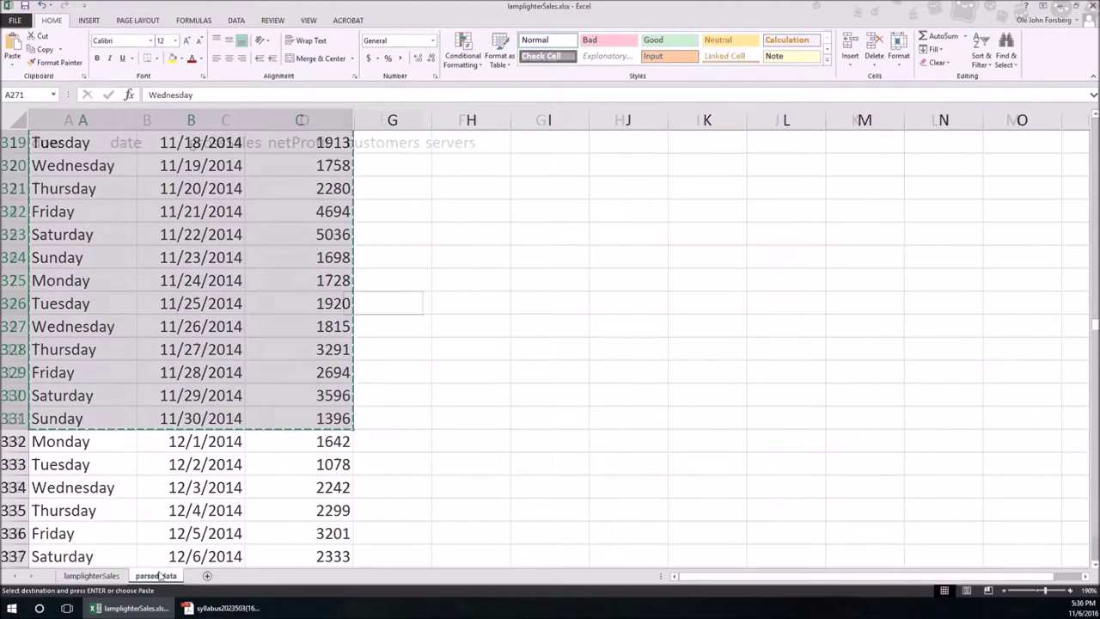
left_click(69, 163)
key("ctrl+v")
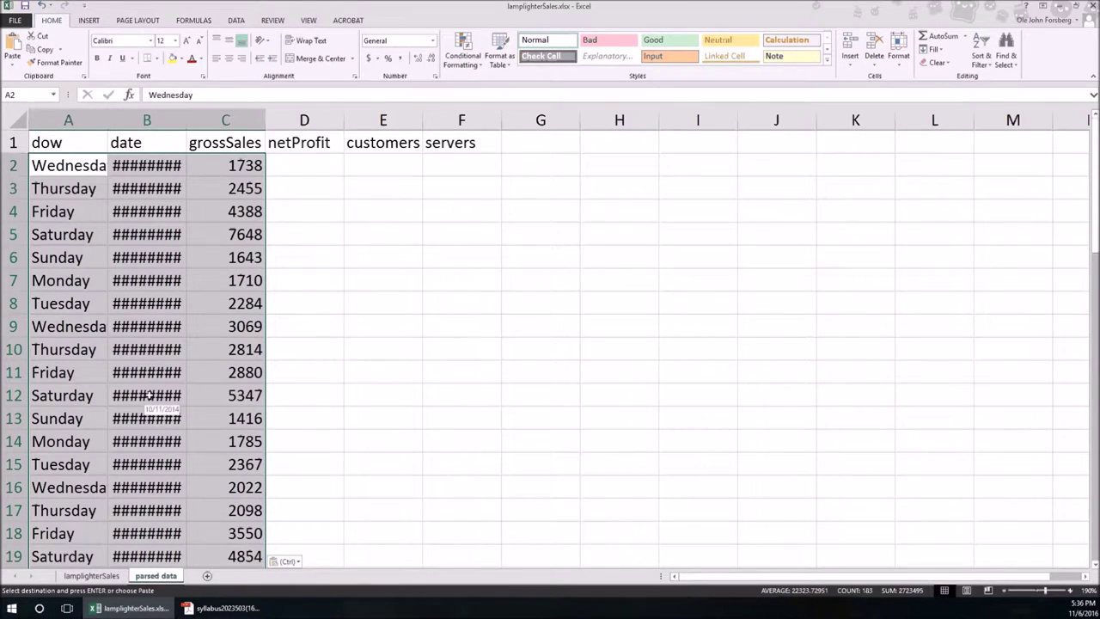
- Clear the netProfit, customers and servers headers in D1:F1 of the parsed data sheet
left_click(89, 576)
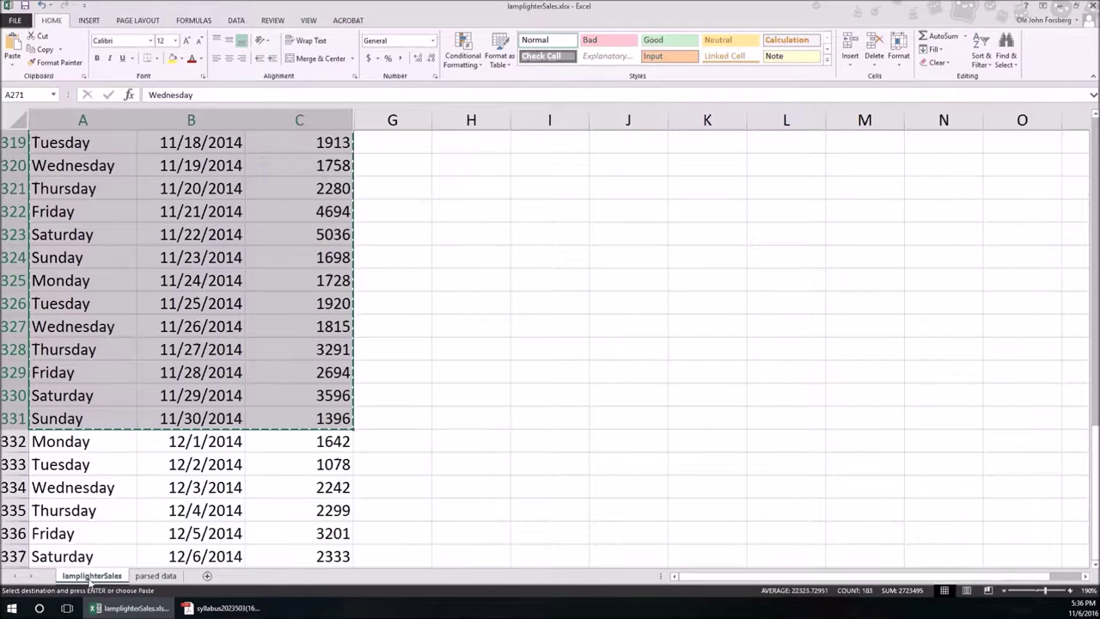
left_click(156, 575)
left_click_drag(306, 144, 464, 142)
key("Delete")
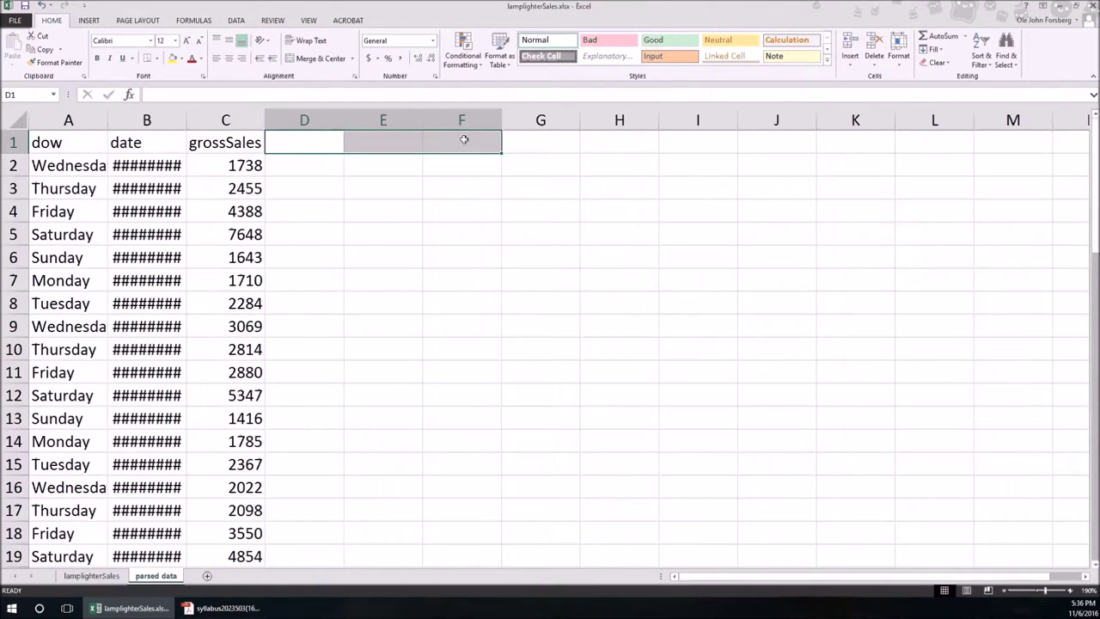
- Select cell A63 directly below the copied rows and widen the date column to fit full dates
key("Left")
key("Down")
key("End")
key("Down")
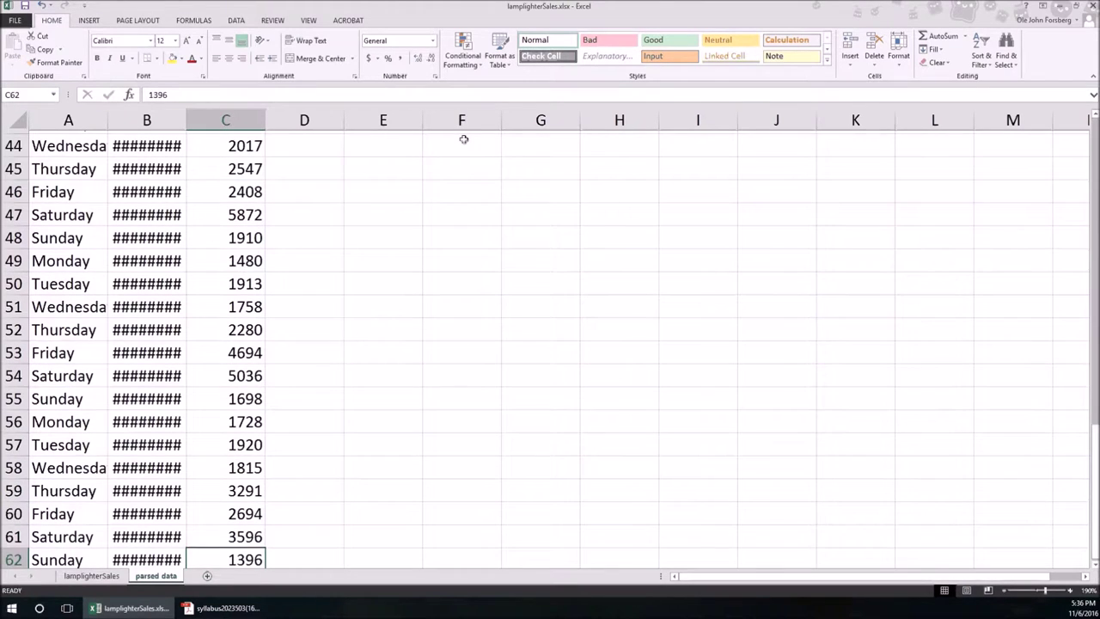
scroll(236, 285, "down", 3)
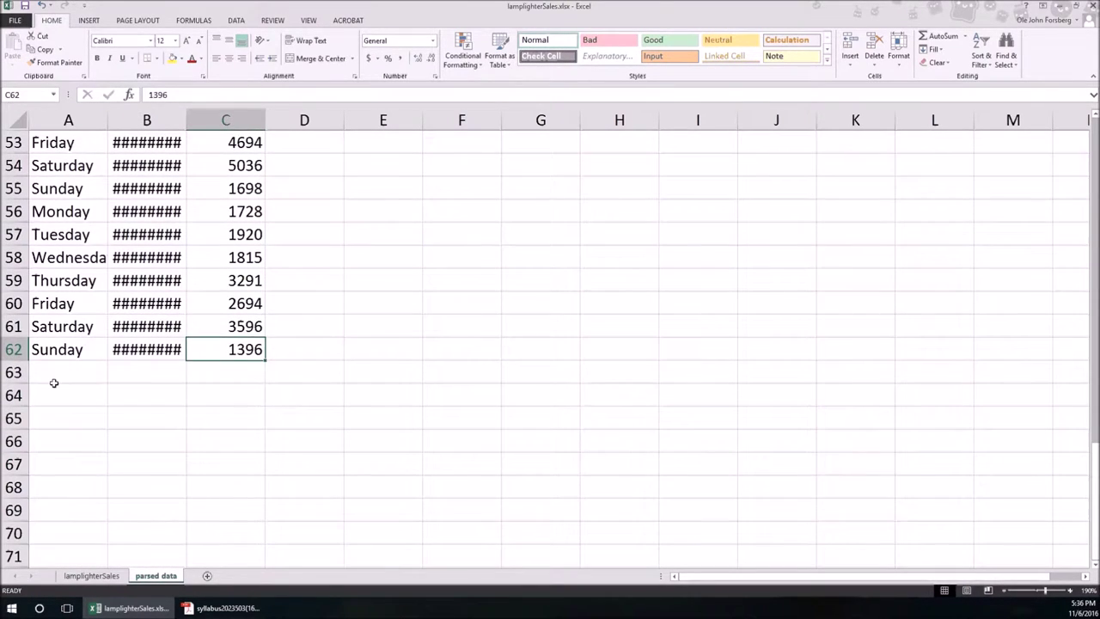
left_click(53, 376)
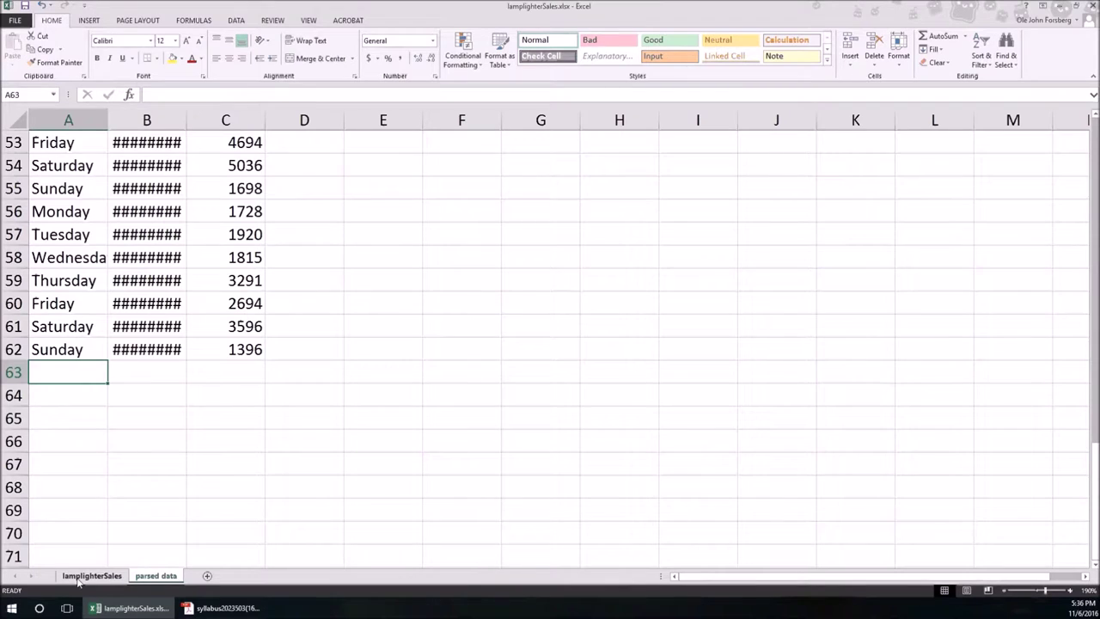
left_click_drag(187, 120, 224, 120)
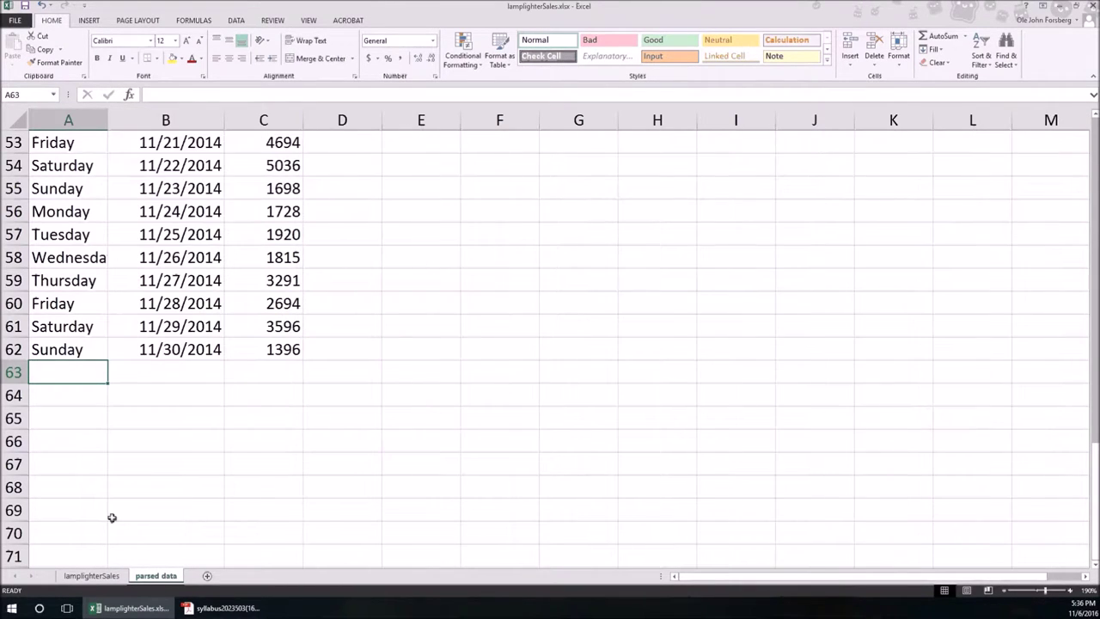
- Copy the October and November 2015 rows (A636:C696) from lamplighterSales to the parsed data sheet, starting at cell A63
left_click(91, 575)
scroll(108, 430, "down", 7)
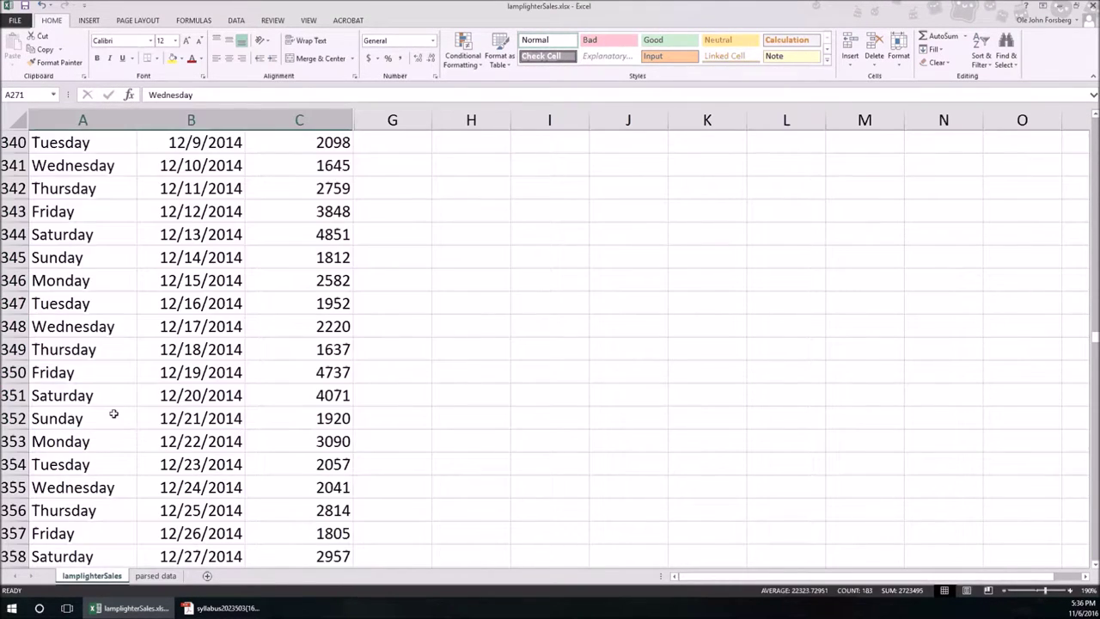
scroll(113, 414, "down", 20)
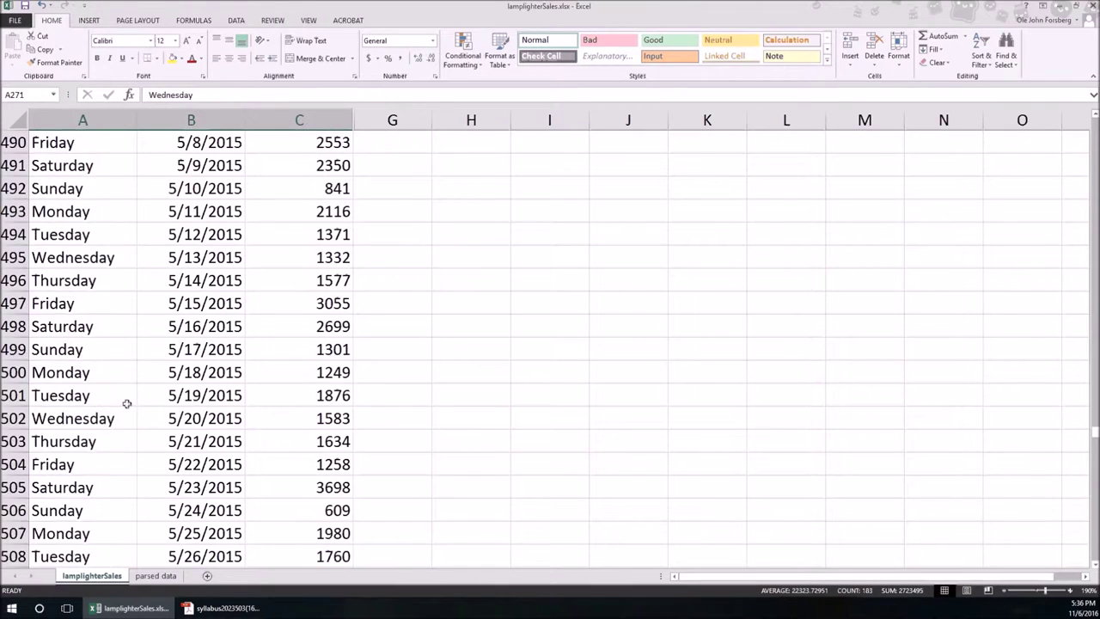
scroll(127, 403, "down", 20)
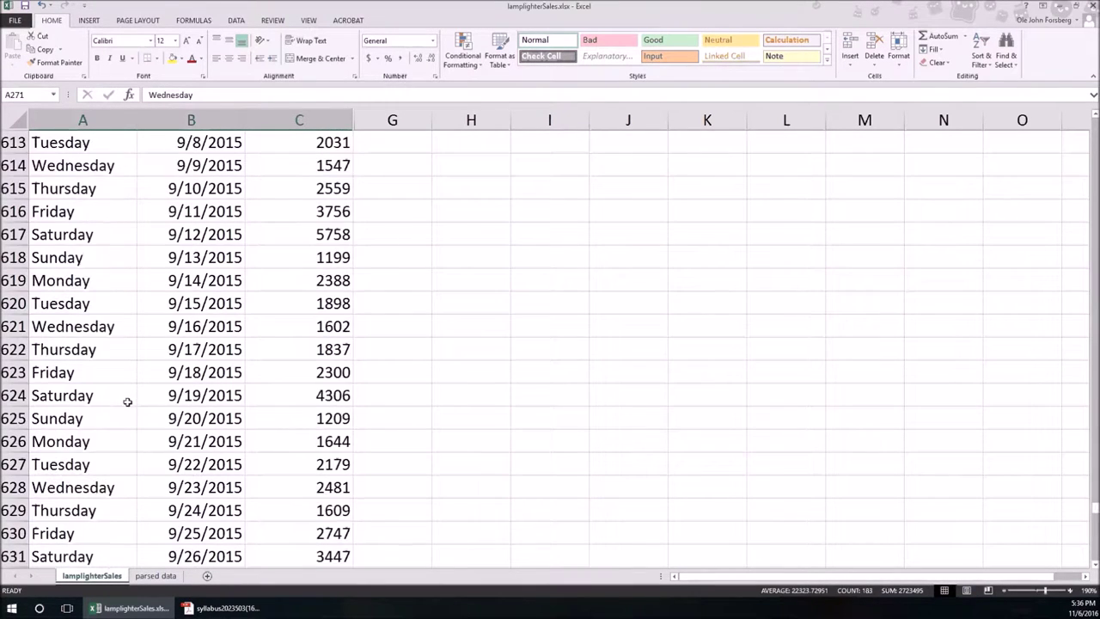
scroll(128, 401, "down", 6)
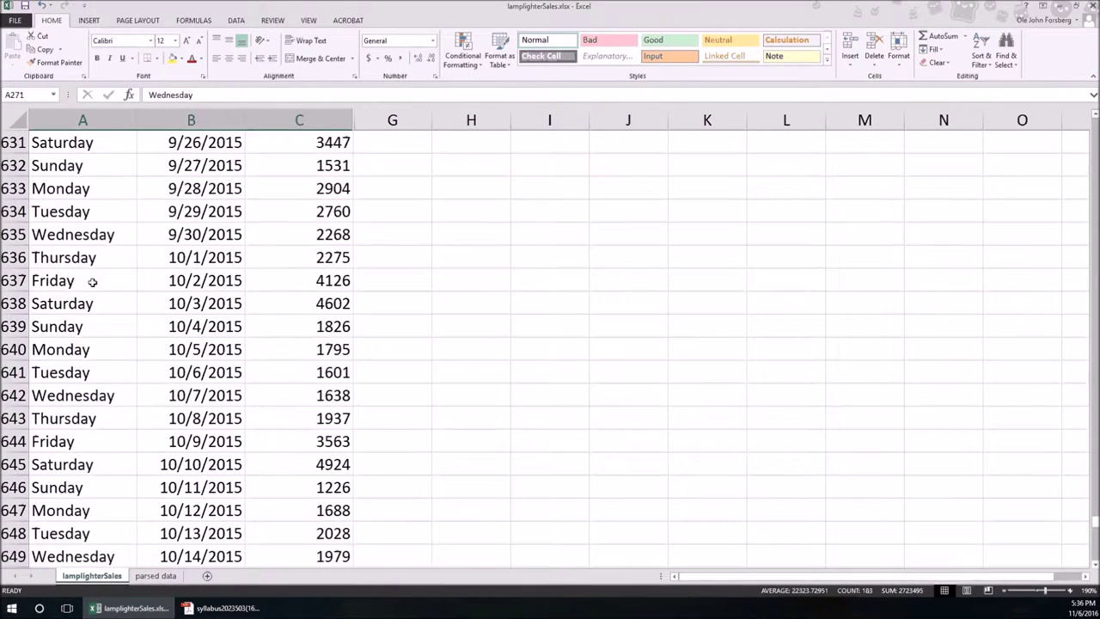
left_click(90, 258)
scroll(291, 477, "down", 12)
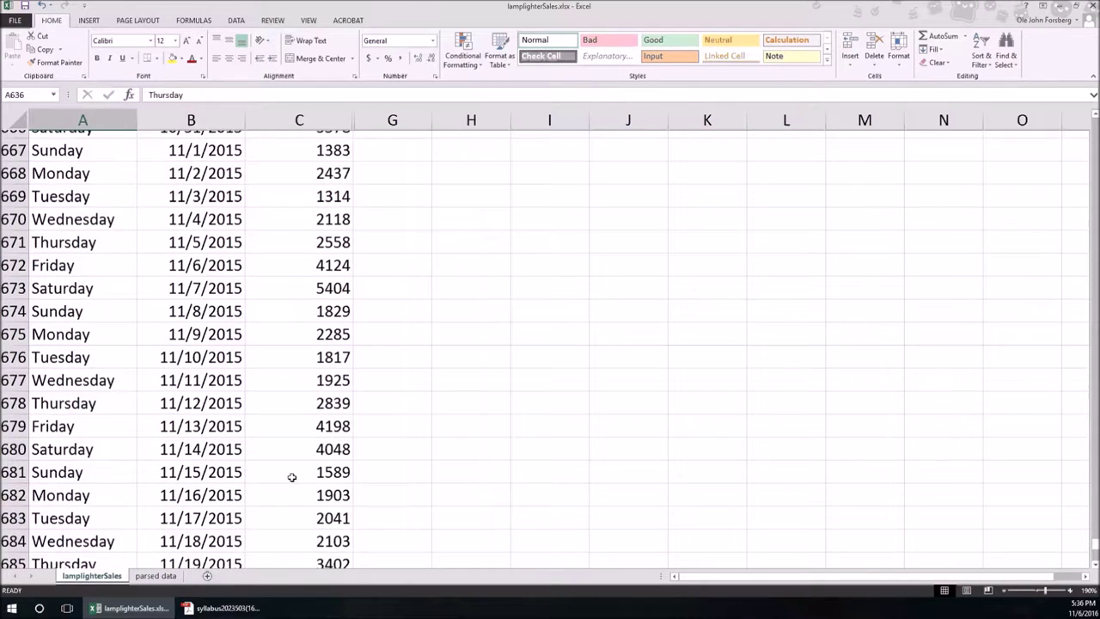
scroll(292, 477, "down", 6)
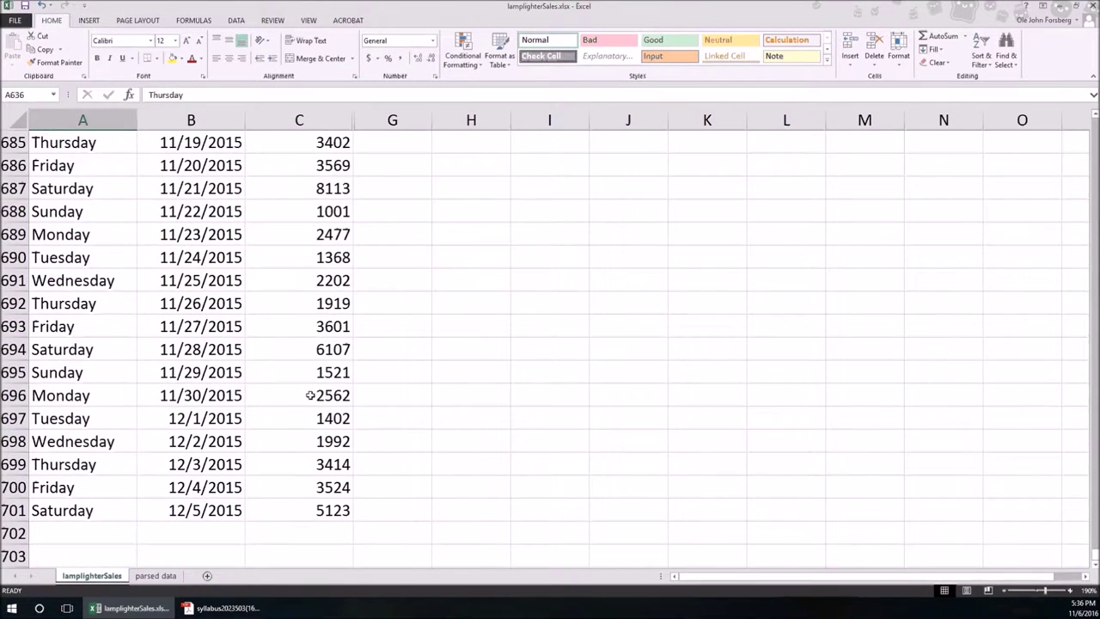
left_click(310, 395, "shift")
key("ctrl+c")
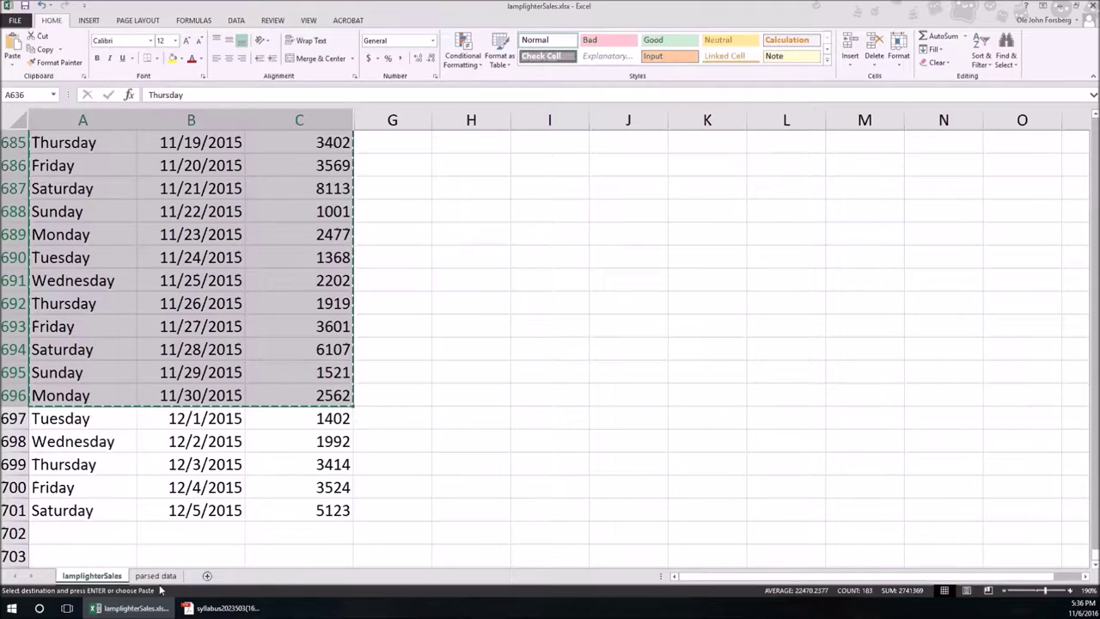
left_click(156, 576)
key("ctrl+v")
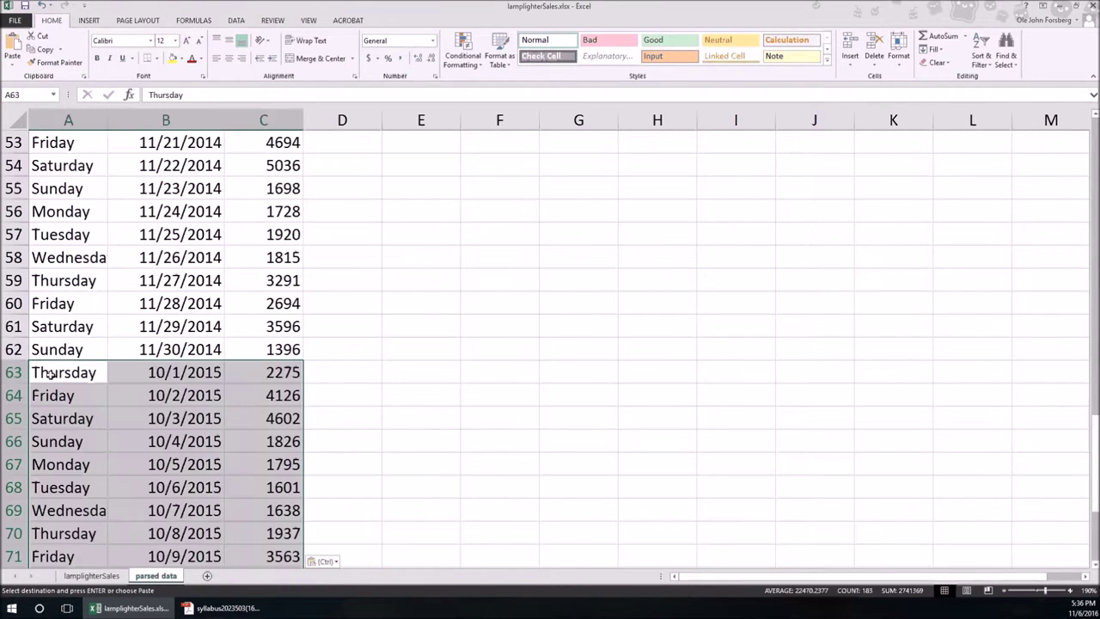
- Enter the labels mean, stdev and n in cells E2:E4 of the parsed data sheet
left_click_drag(51, 394, 171, 419)
left_click(265, 401)
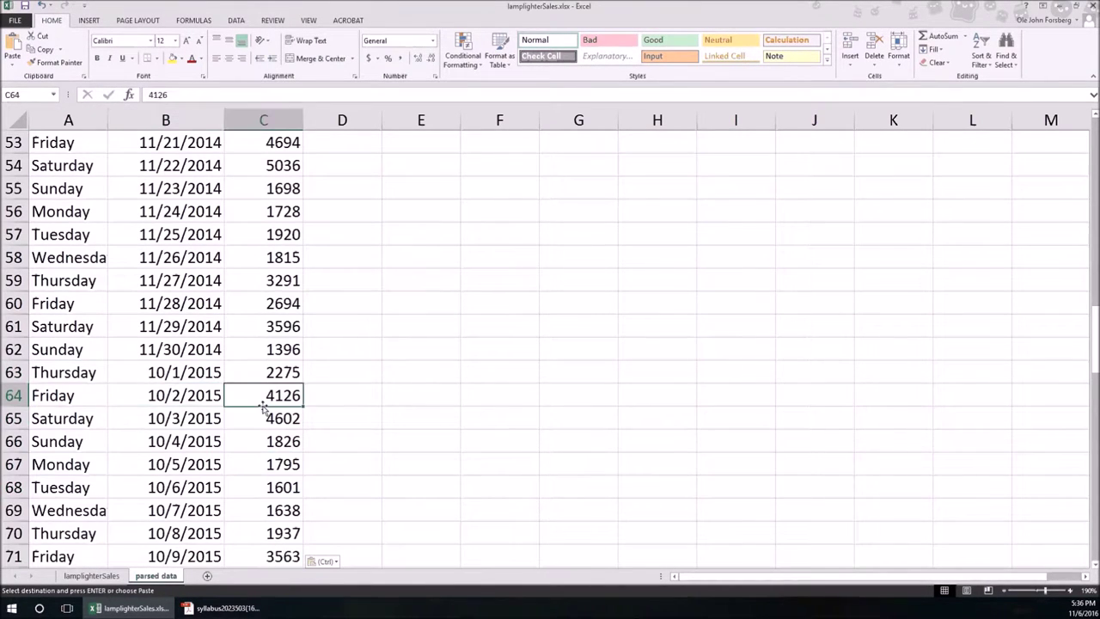
key("ctrl+Up")
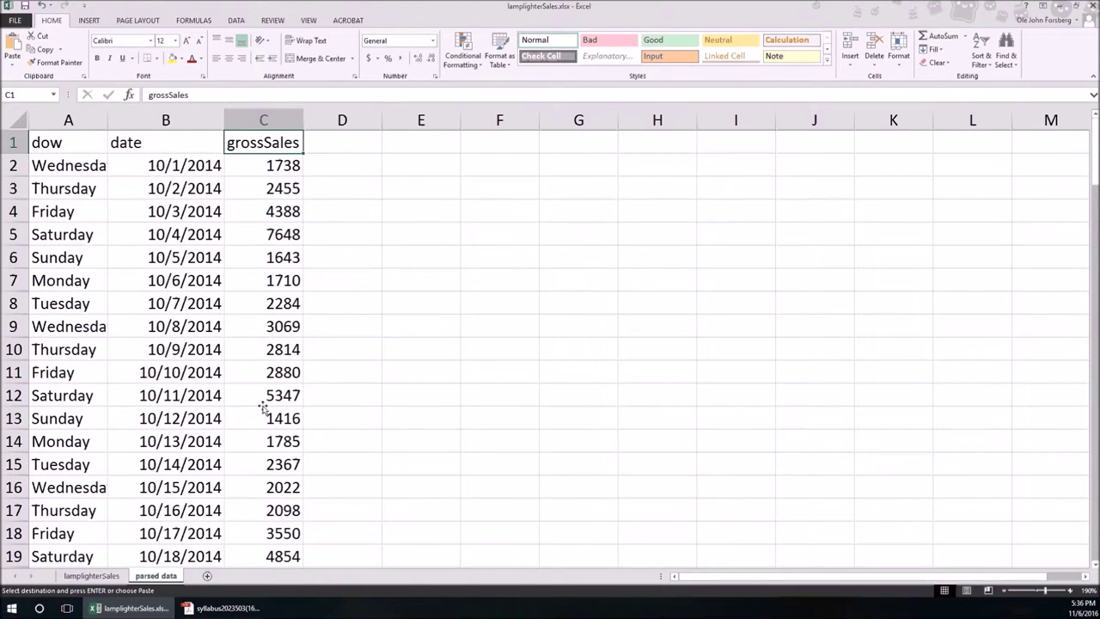
left_click(431, 175)
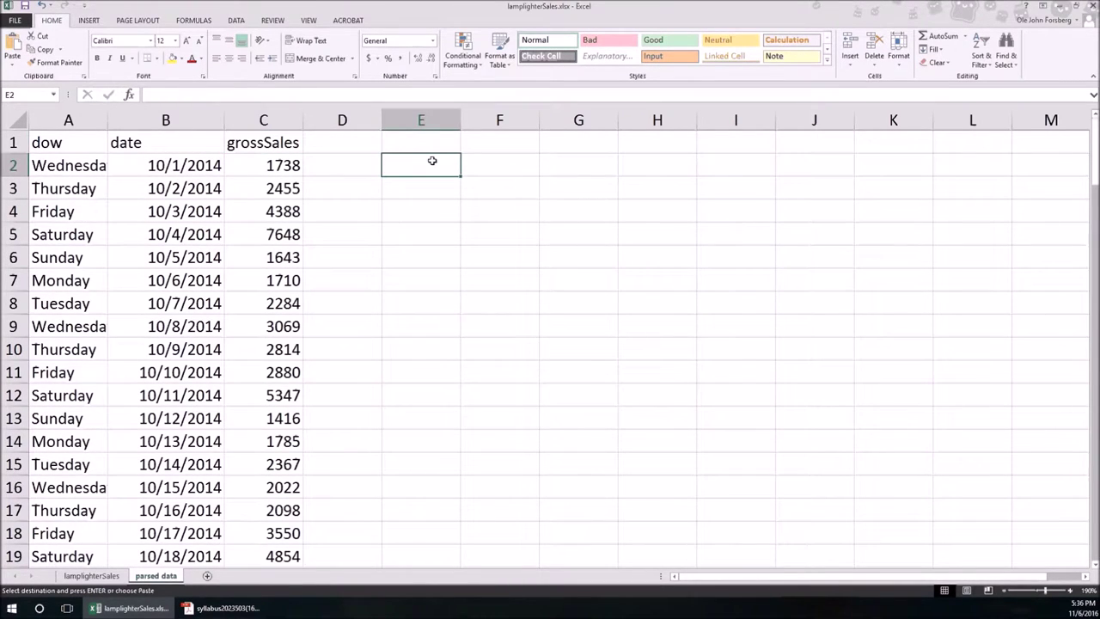
type("mean")
key("Return")
type("stdev")
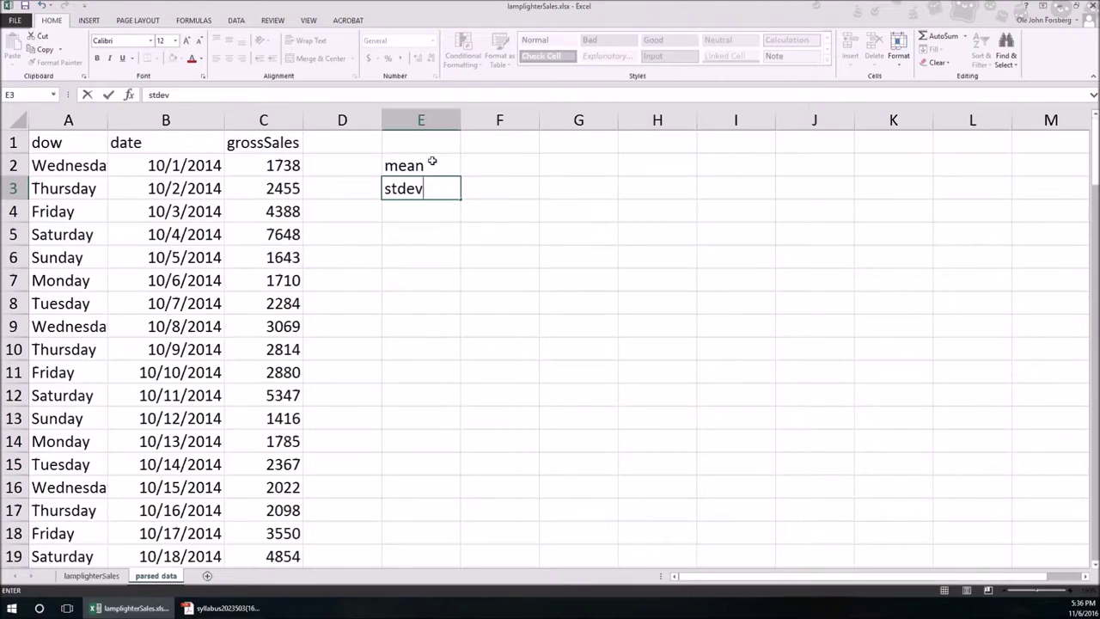
key("Return")
type("n")
key("Return")
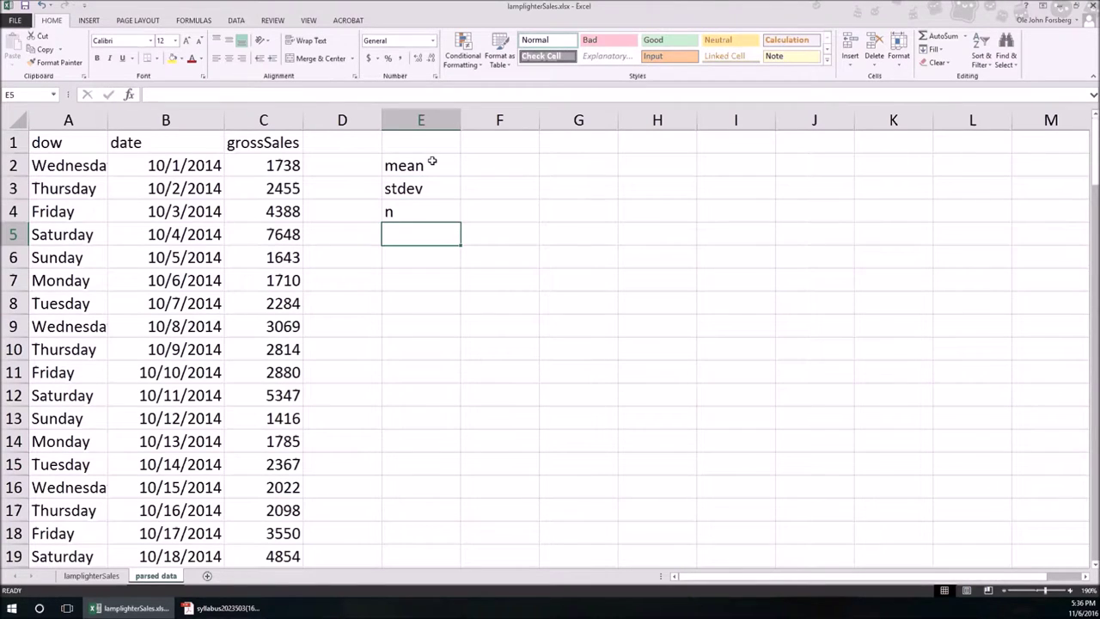
- Add the label t-value in cell E6 and moe in cell E8
key("Return")
type("t-")
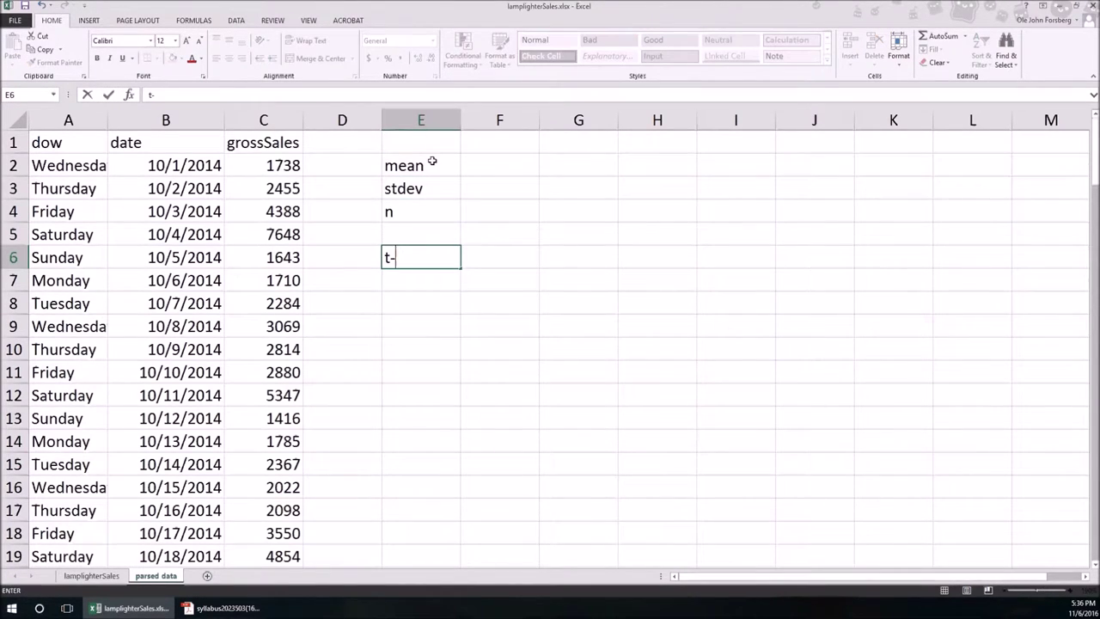
type("value")
key("Return")
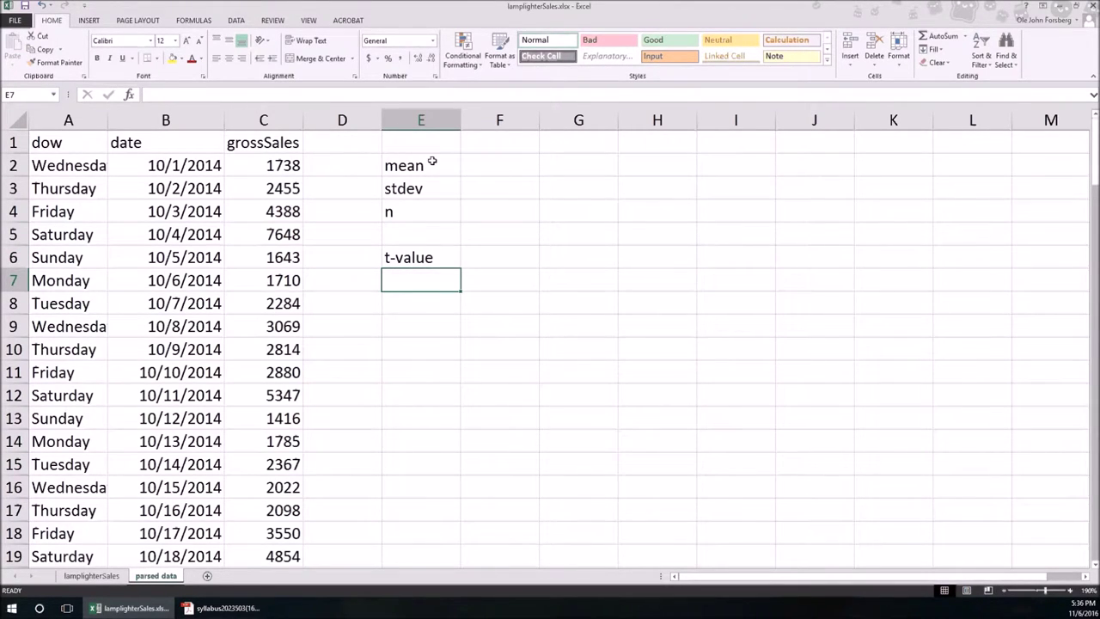
key("Down")
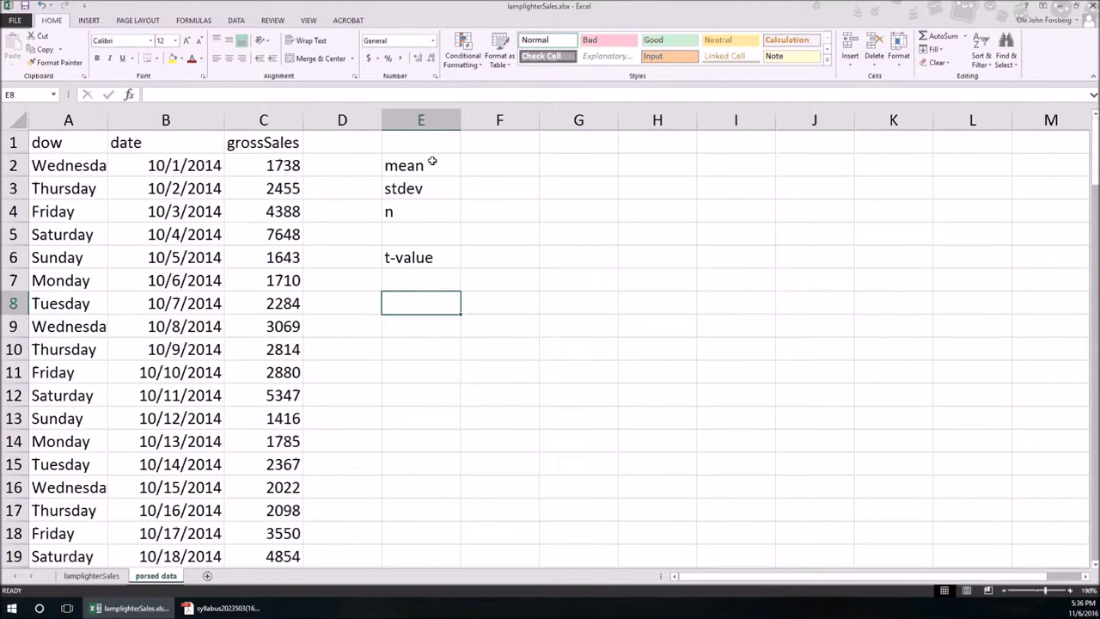
type("moe")
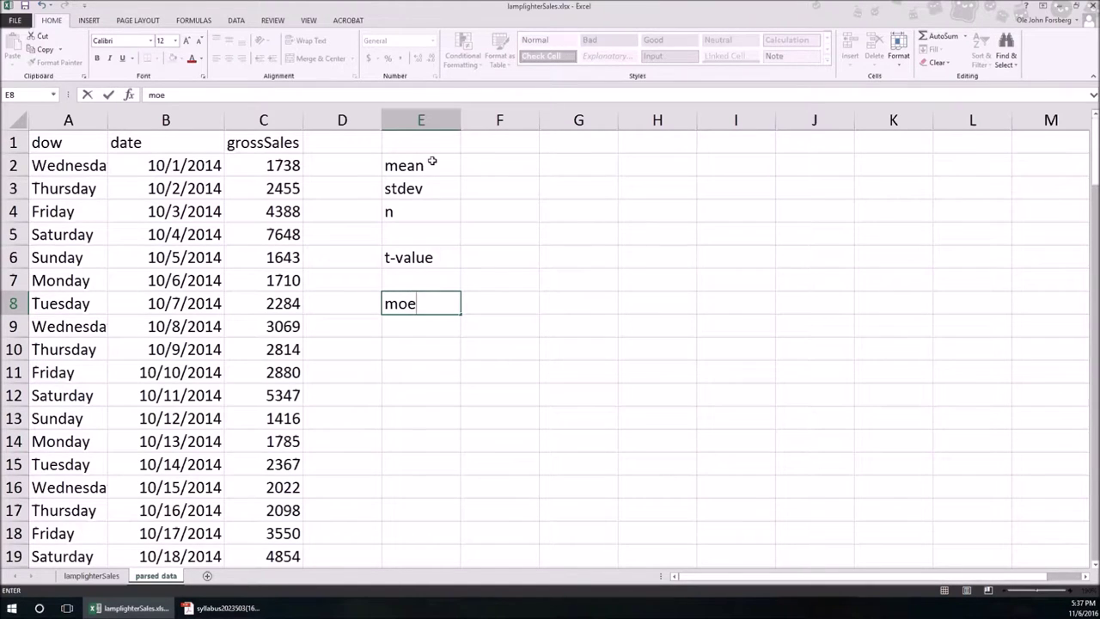
- Add the confidence limit labels lcl in cell E10 and ucl in cell E11
key("Down")
key("Down")
type("lcl")
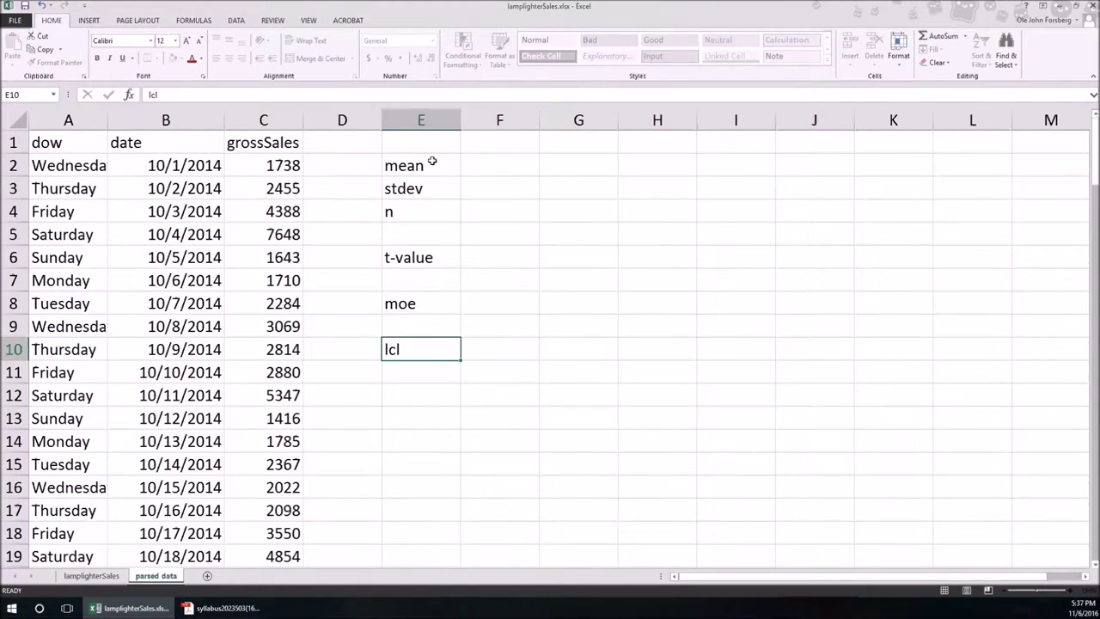
key("Return")
type("ucl")
key("Return")
- Calculate the mean gross sales in cell F2 with =AVERAGE(C:C)
key("Right")
key("Up")
key("Up")
key("Up")
key("Up")
key("Up")
key("Up")
key("Up")
key("Up")
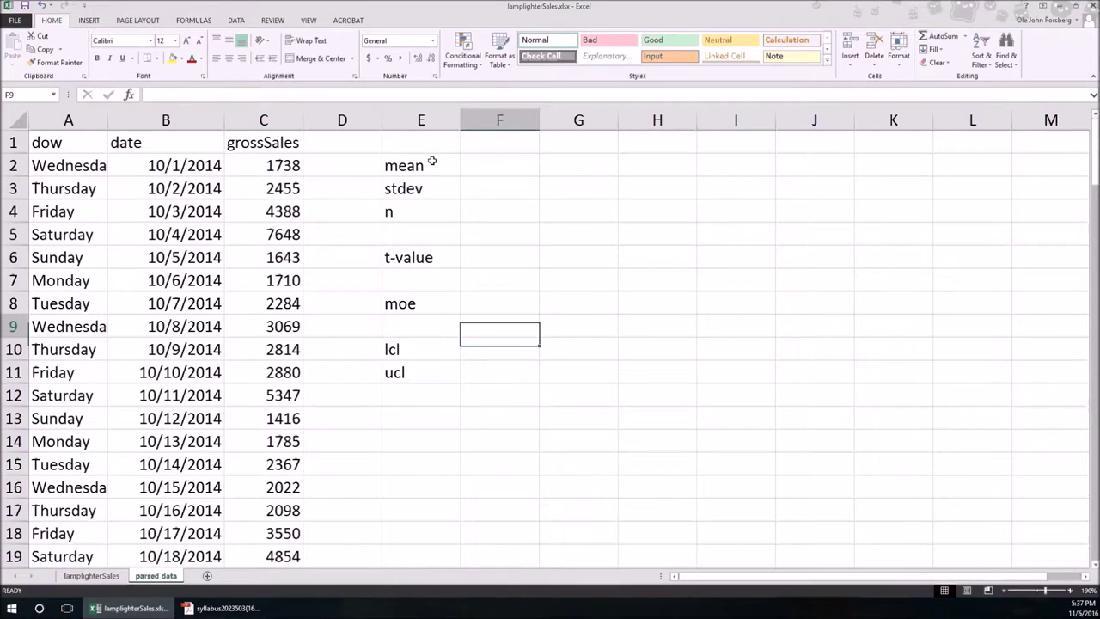
key("Up")
key("Up")
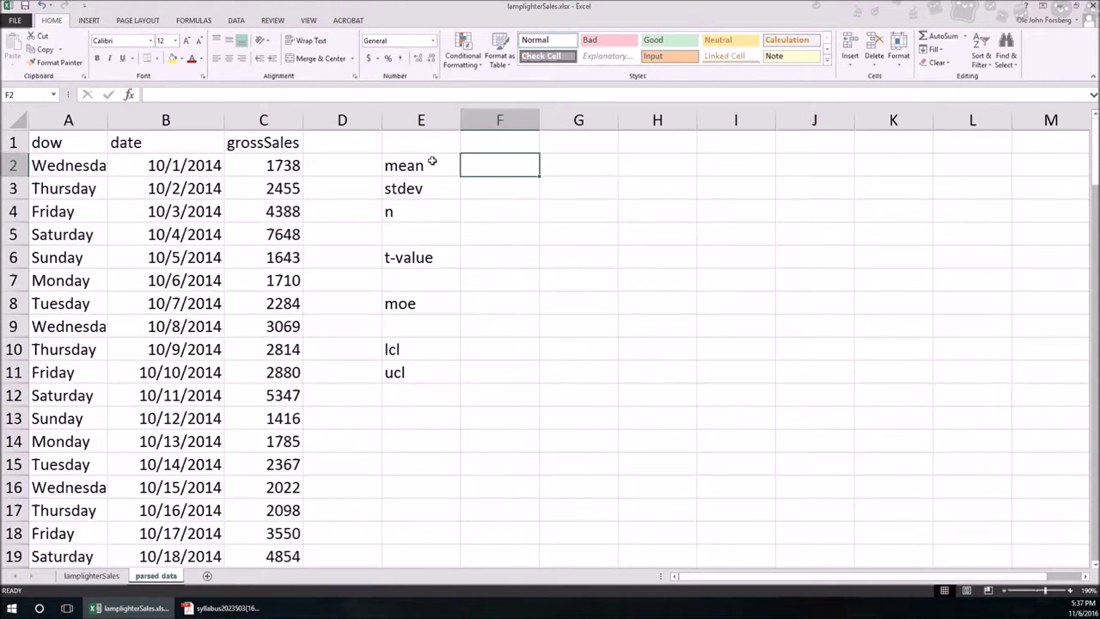
type("=AVERAGE(")
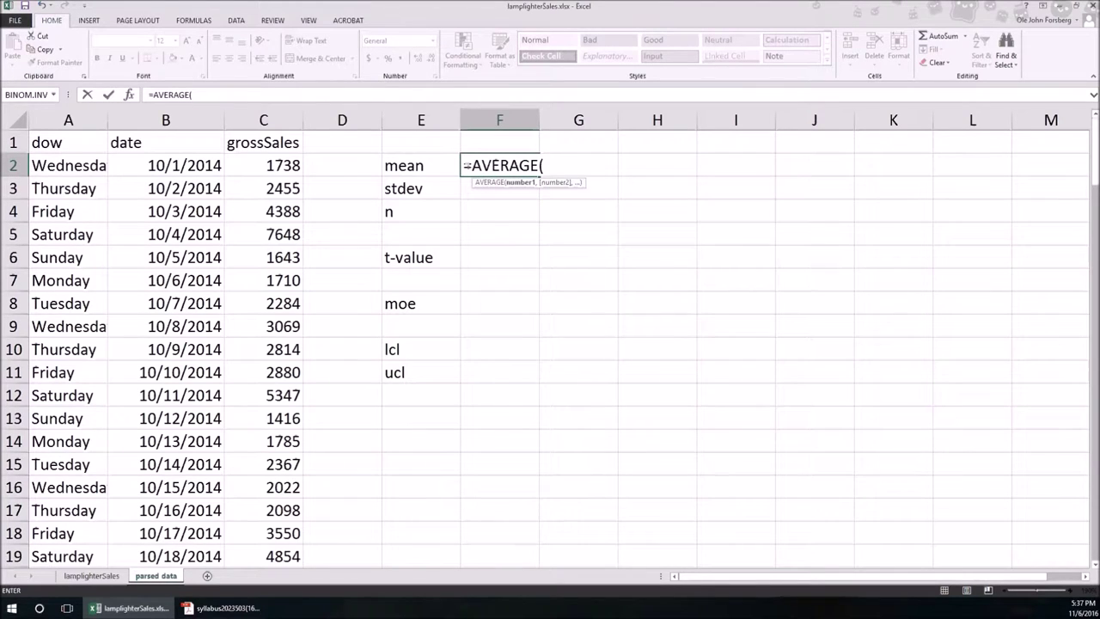
type("C:C")
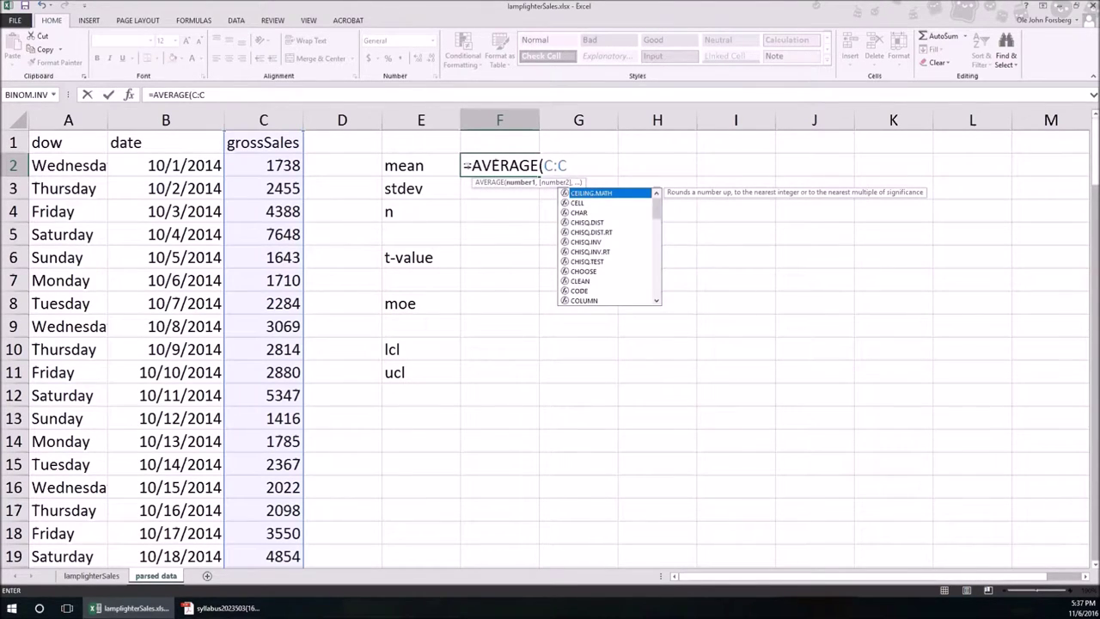
type(")")
key("Return")
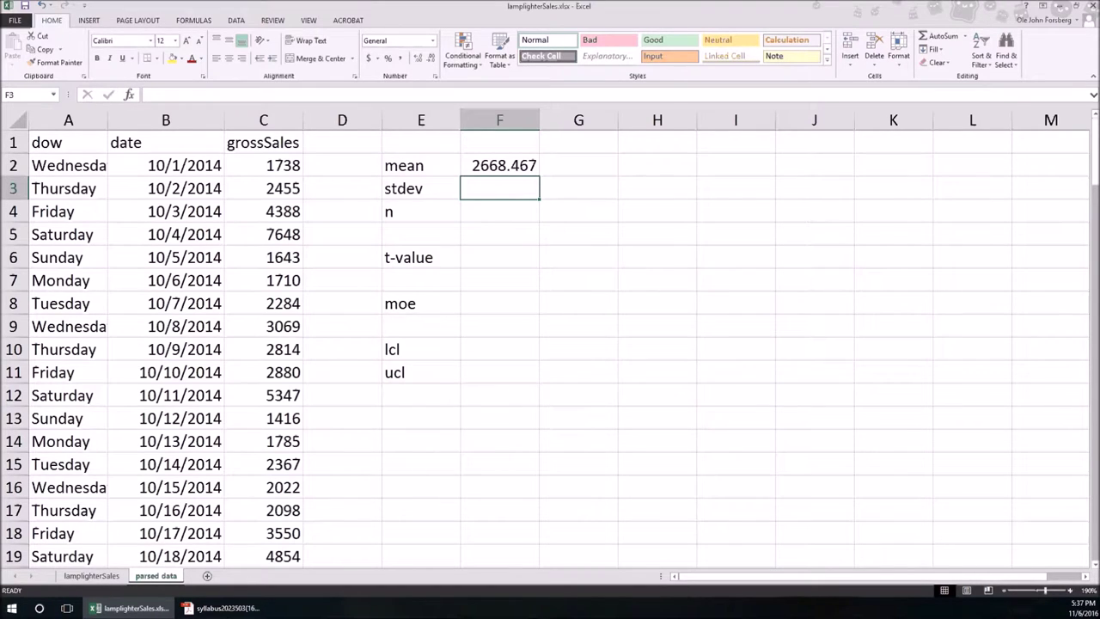
- Calculate the sample standard deviation of gross sales in cell F3 with =STDEV.S(C:C)
type("=STDEV")
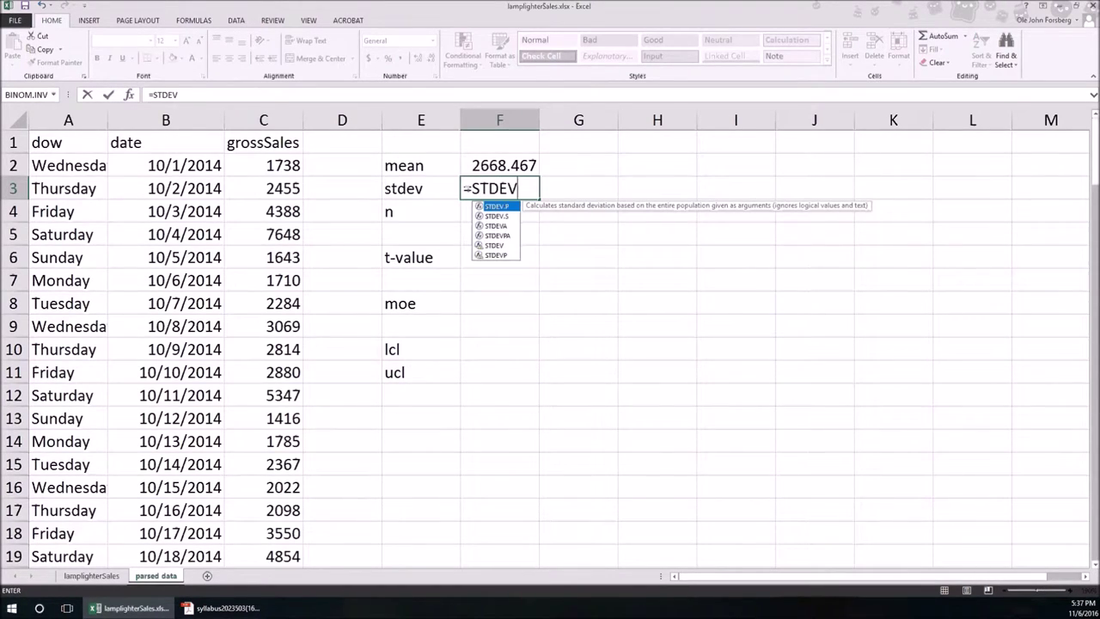
type(".S(C")
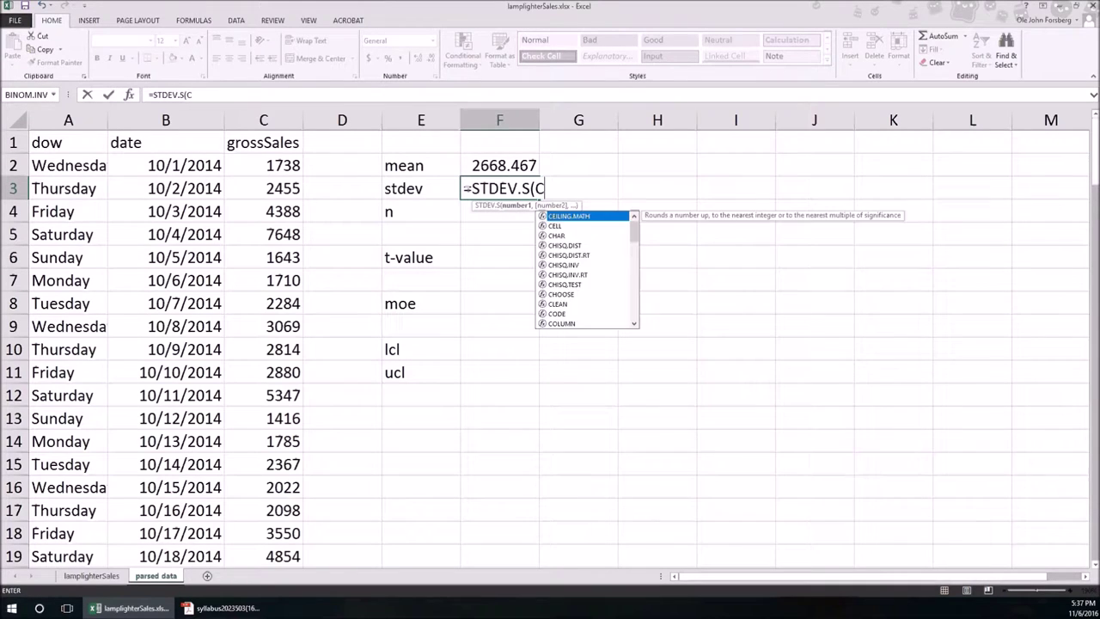
type(":C)")
key("Return")
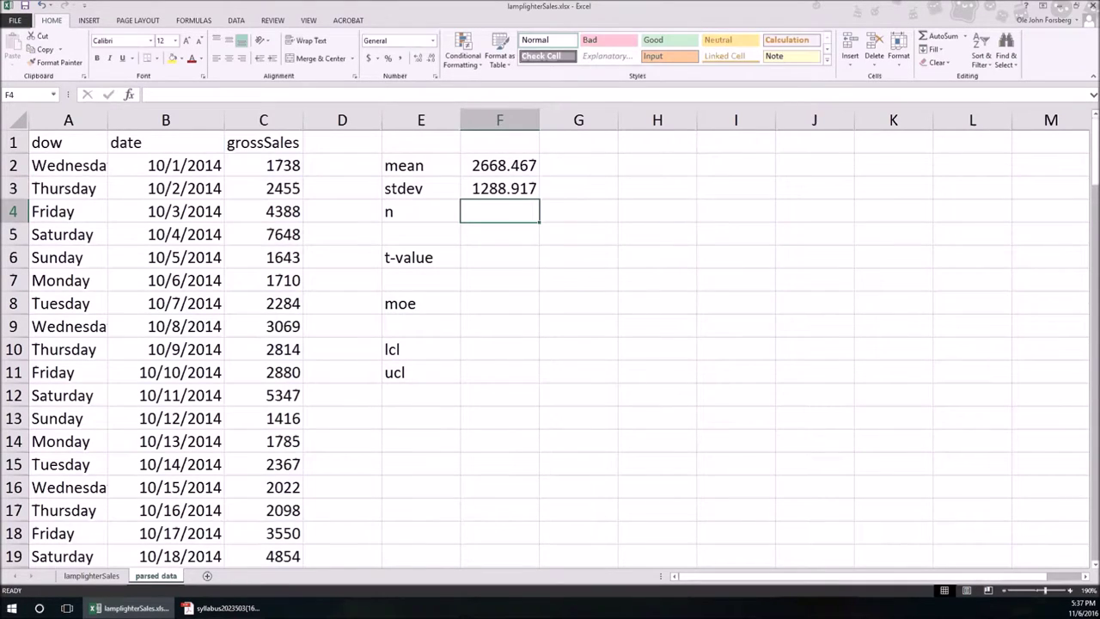
- Calculate the sample size in cell F4 with =COUNT(C:C)
type("=COUN")
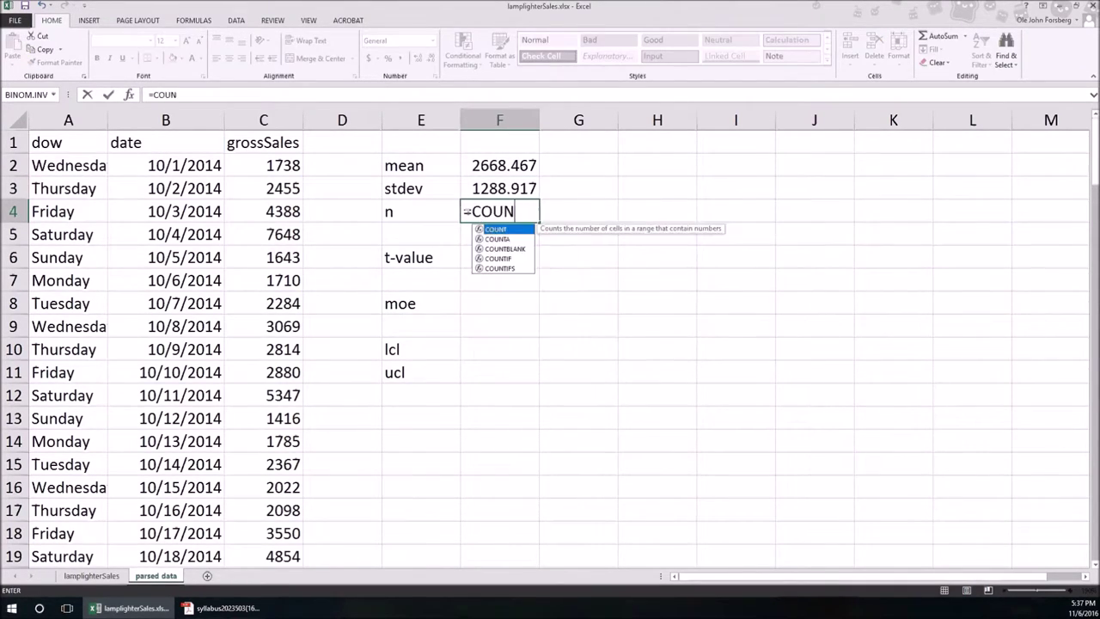
type("T(C:C)")
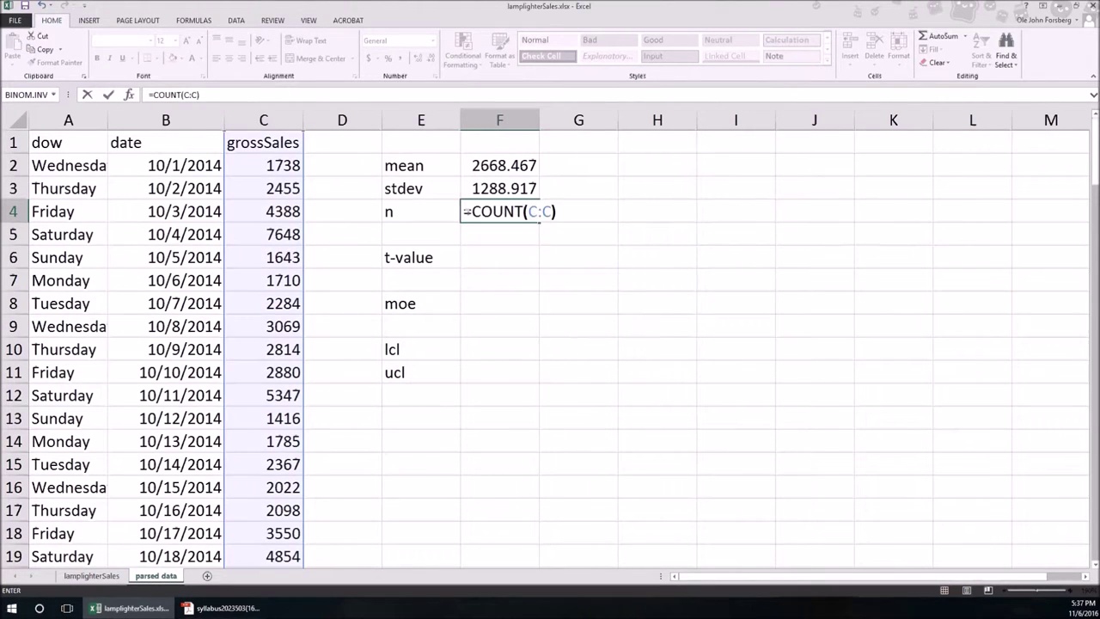
key("Return")
- Calculate the two-tailed t-value in cell F6 with =T.INV.2T(0.05,F4-1)
key("Down")
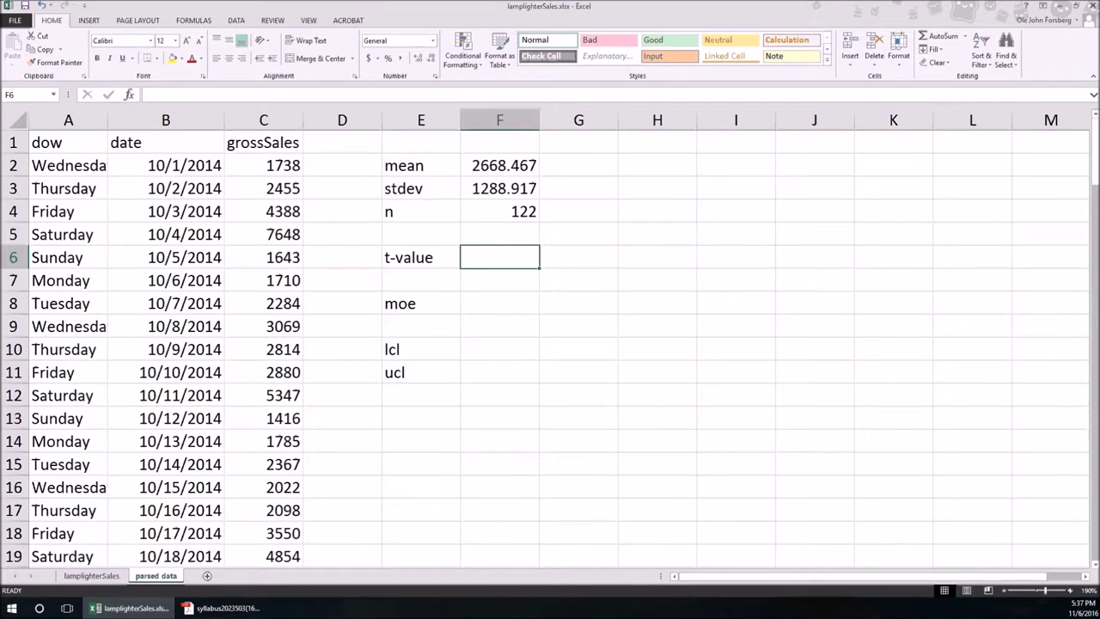
type("=")
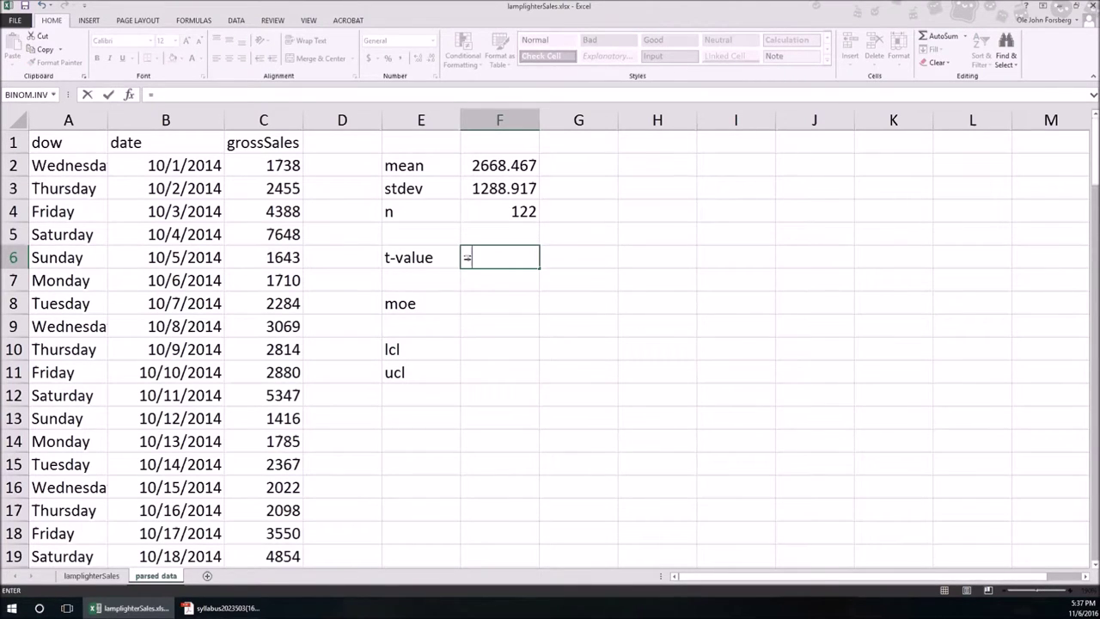
type("T.INV.2T")
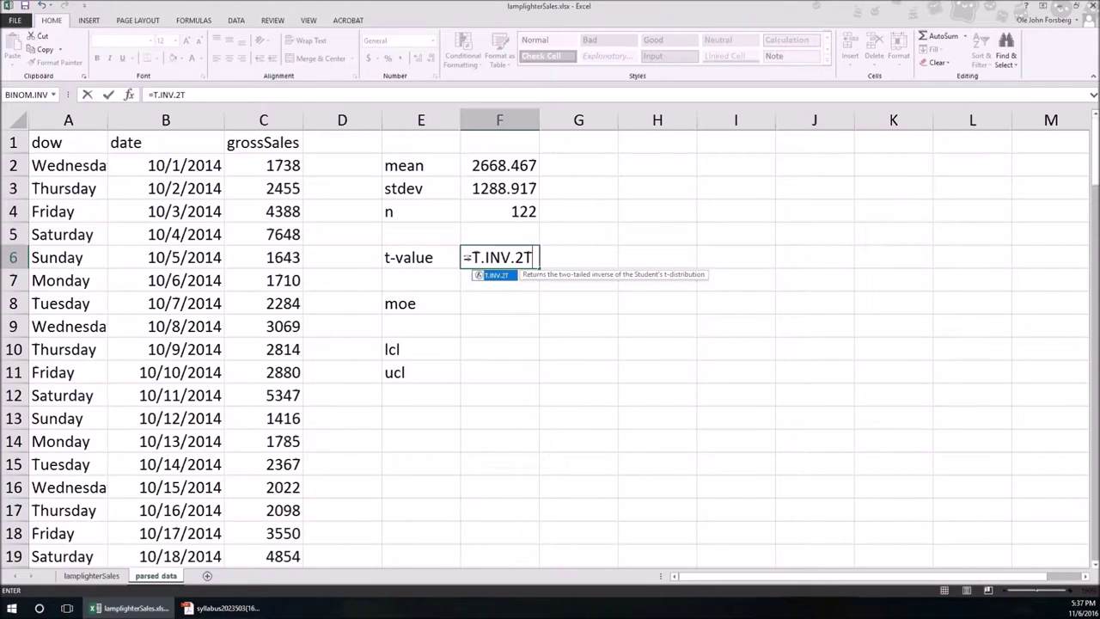
type("(")
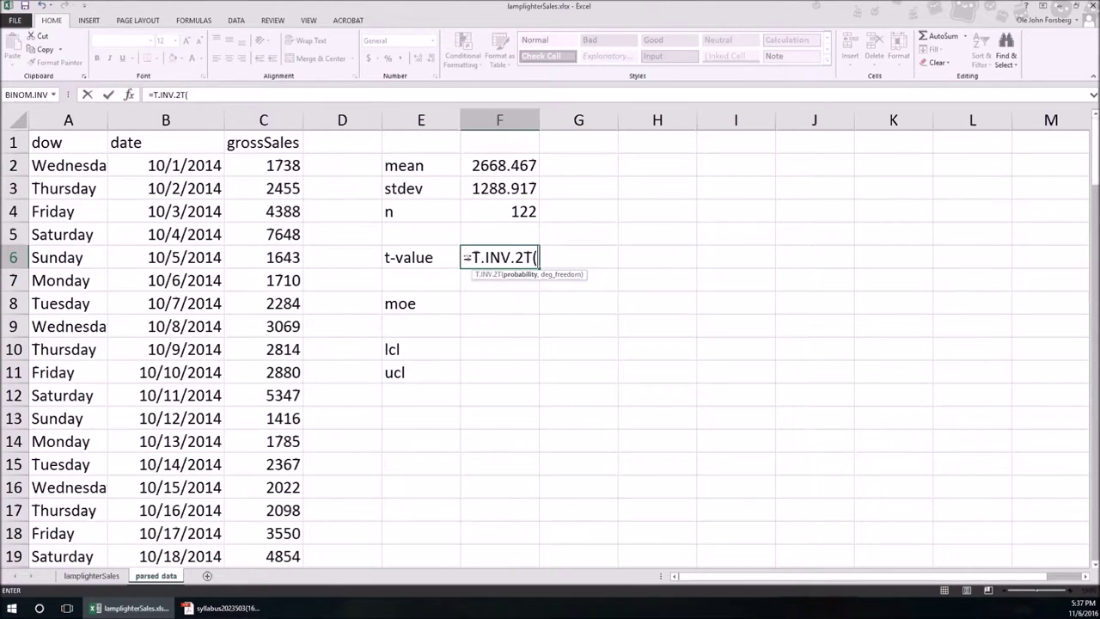
type("0.05,")
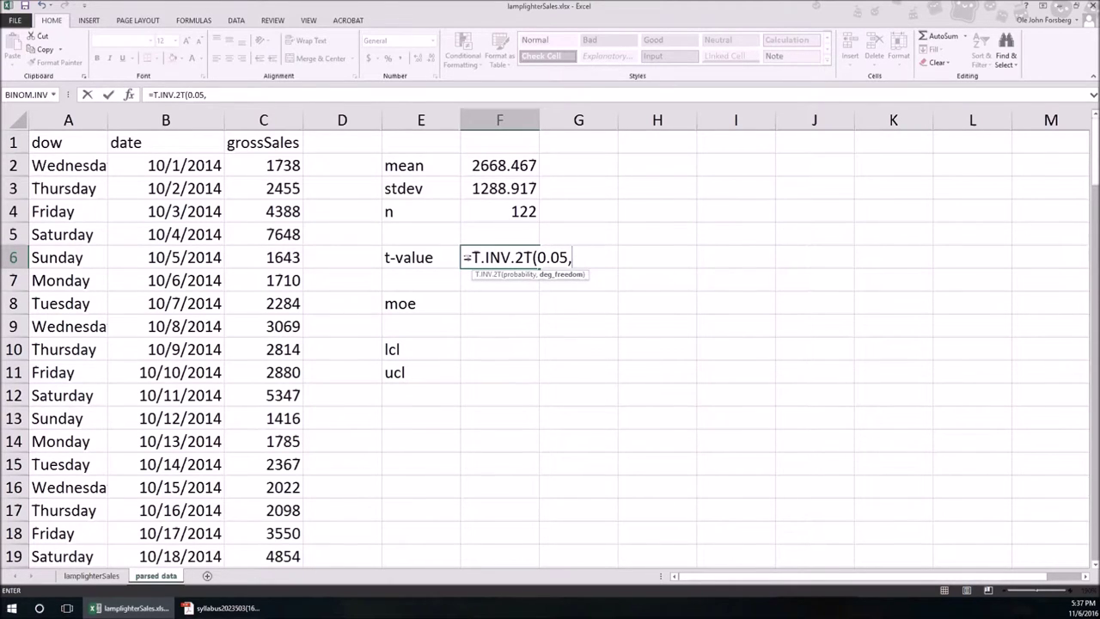
key("Up")
key("Up")
type("-1)")
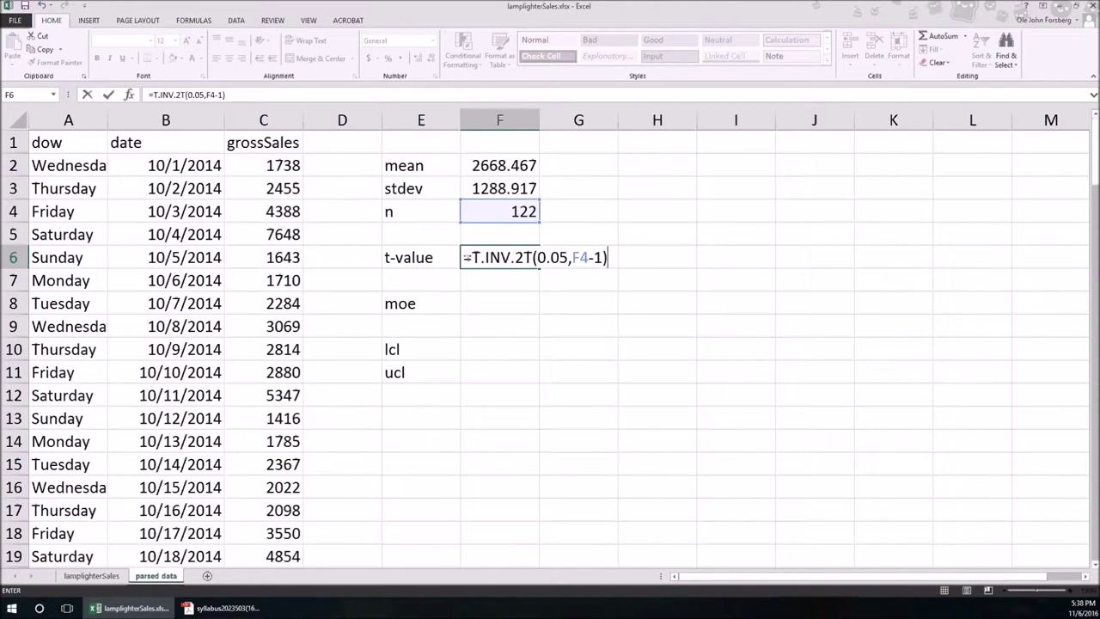
key("Return")
key("Return")
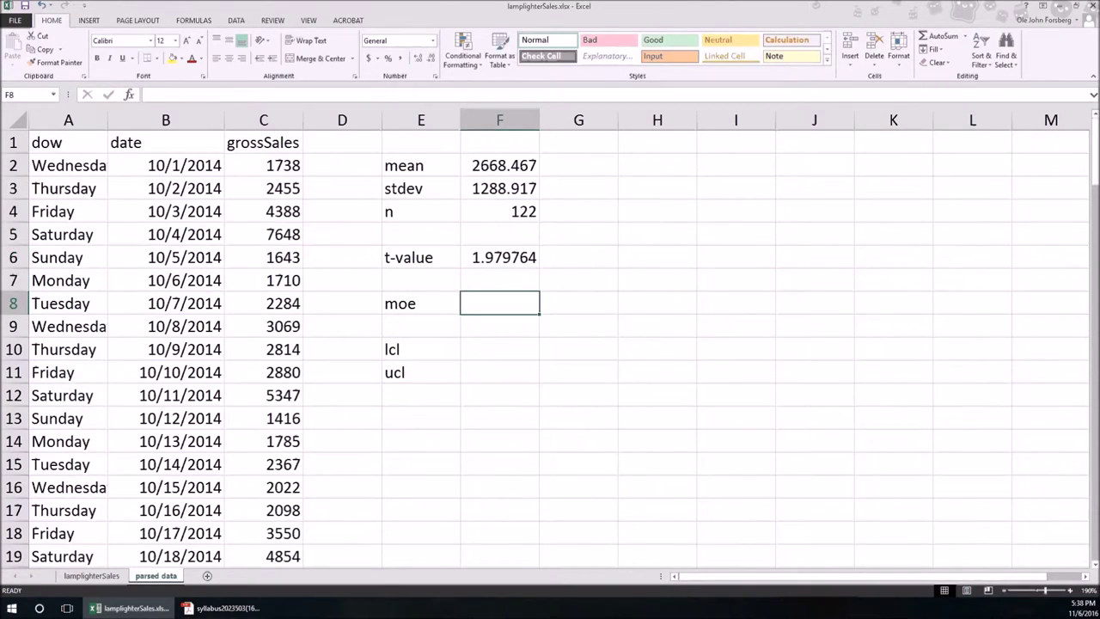
- Calculate the margin of error in cell F8 with =F6*F3/SQRT(F4)
type("=")
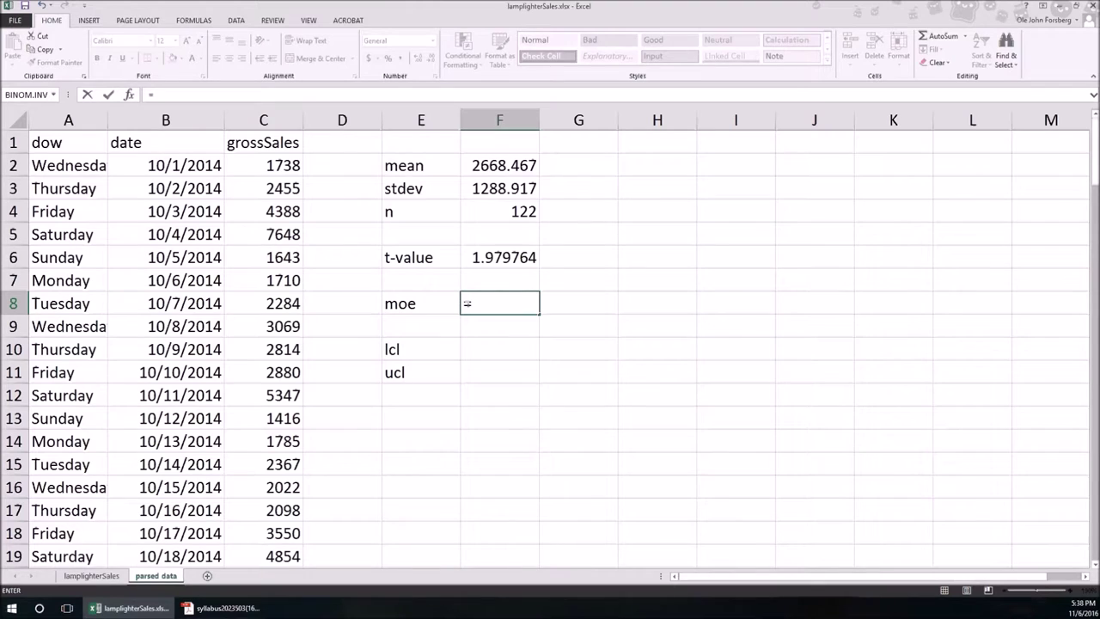
key("Up")
key("Up")
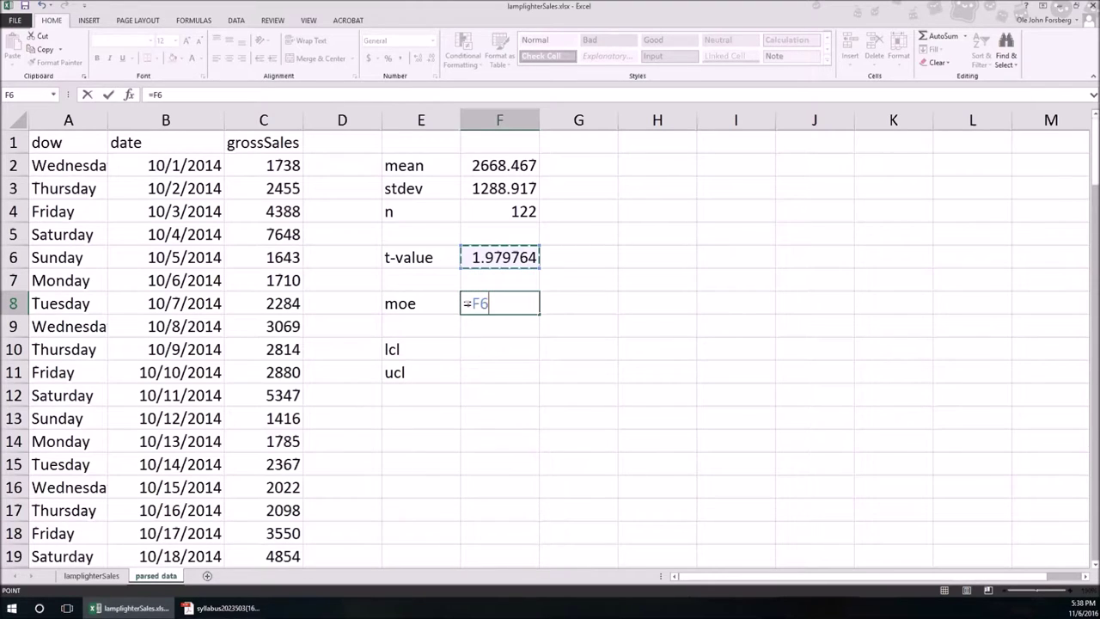
type("*")
key("Up")
key("Up")
key("Up")
key("Up")
key("Up")
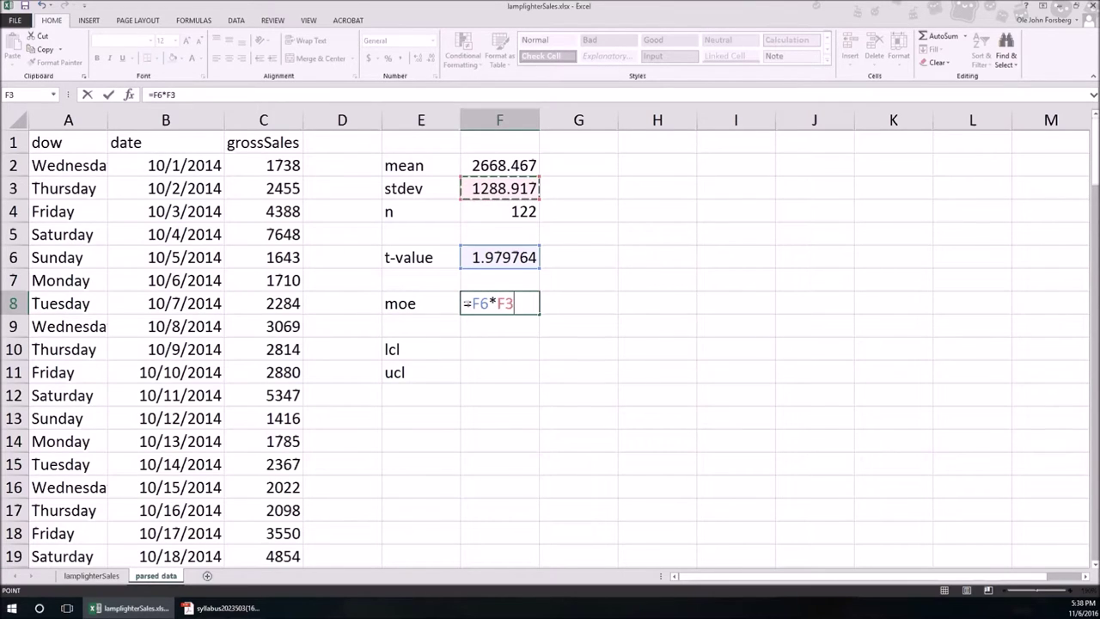
type("/sqrt(")
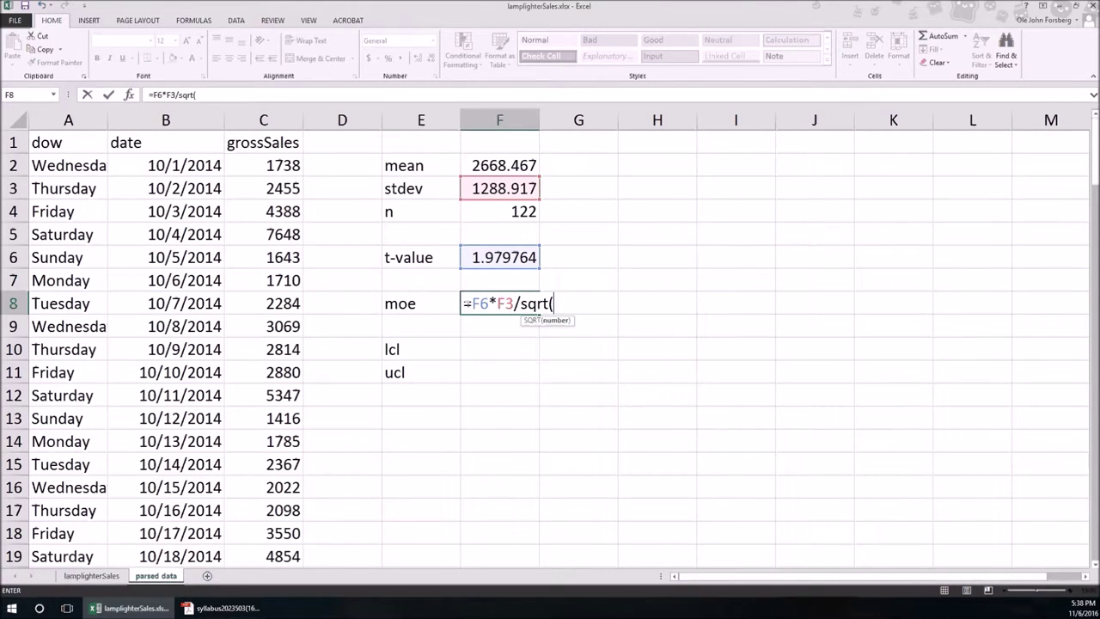
key("Up")
key("Up")
key("Up")
key("Up")
key("Return")
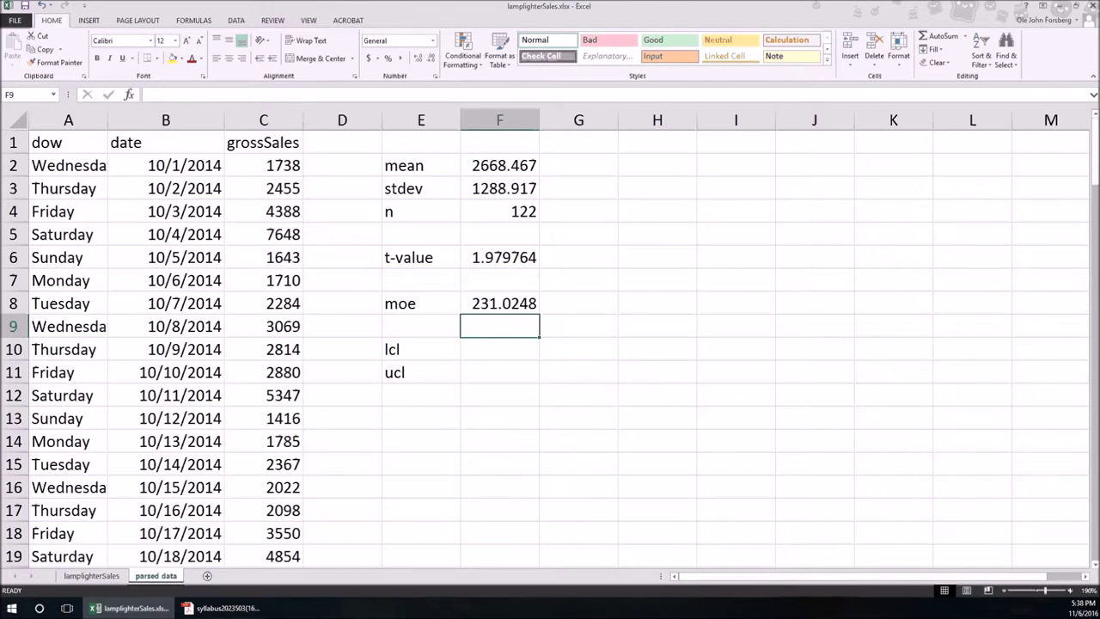
- Calculate the lower confidence limit in cell F10 by subtracting the margin of error from the mean with =F2-F8
key("Down")
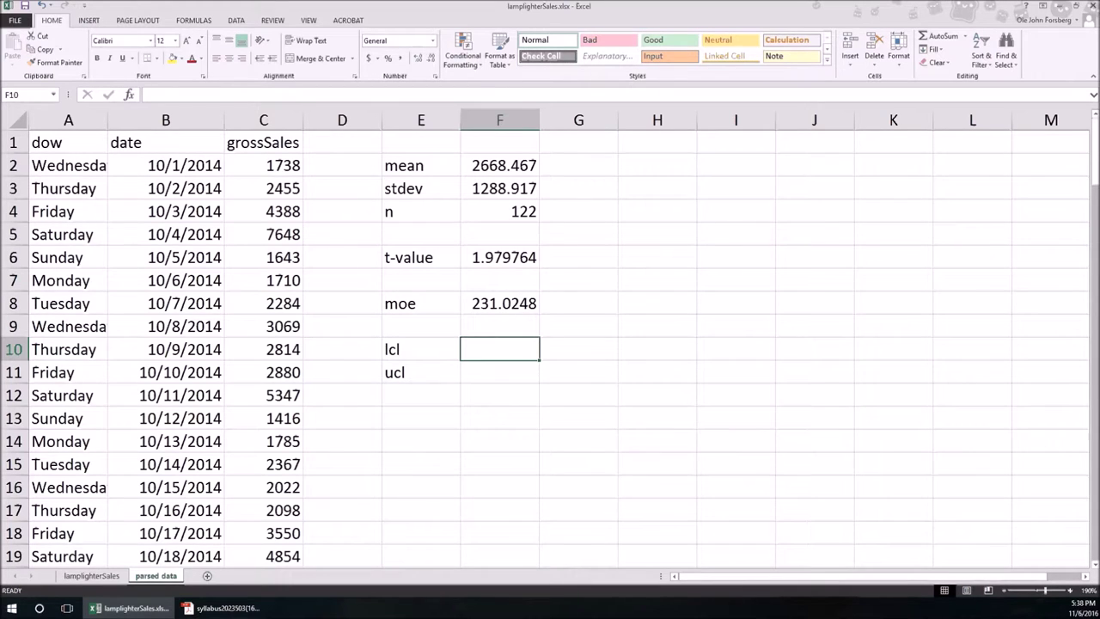
type("=")
key("Up")
key("Up")
key("Up")
key("Up")
key("Up")
key("Up")
key("Up")
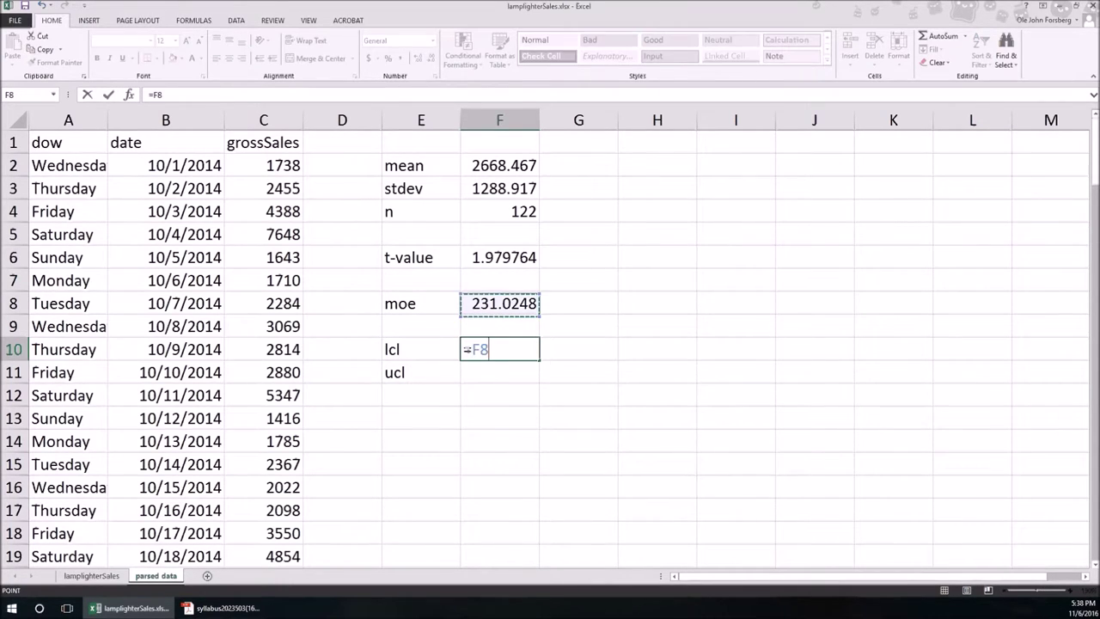
key("Up")
type("-")
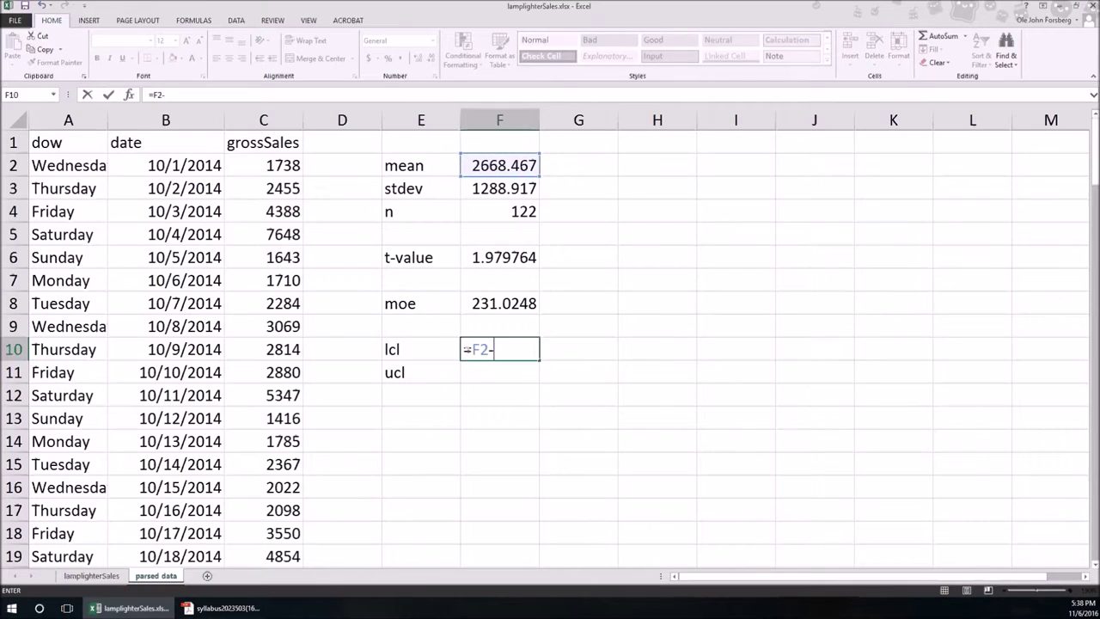
key("Up")
key("Up")
key("Return")
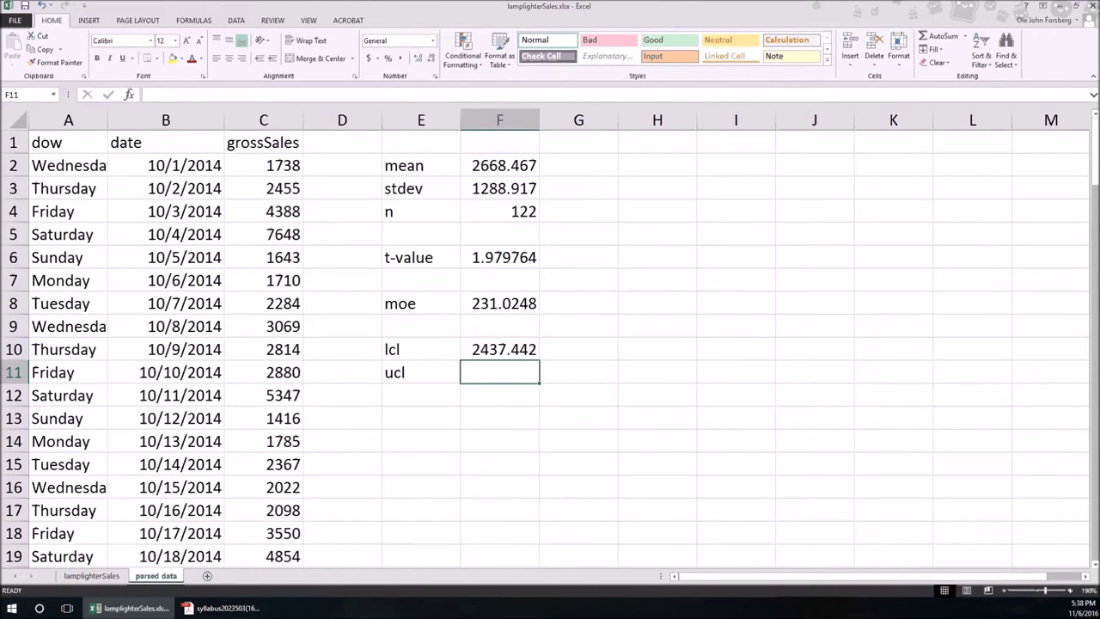
- Calculate the upper confidence limit in cell F11 by adding the margin of error to the mean with =F2+F8
type("=")
key("Up")
key("Up")
key("Up")
key("Up")
key("Up")
key("Up")
key("Up")
key("Up")
key("Up")
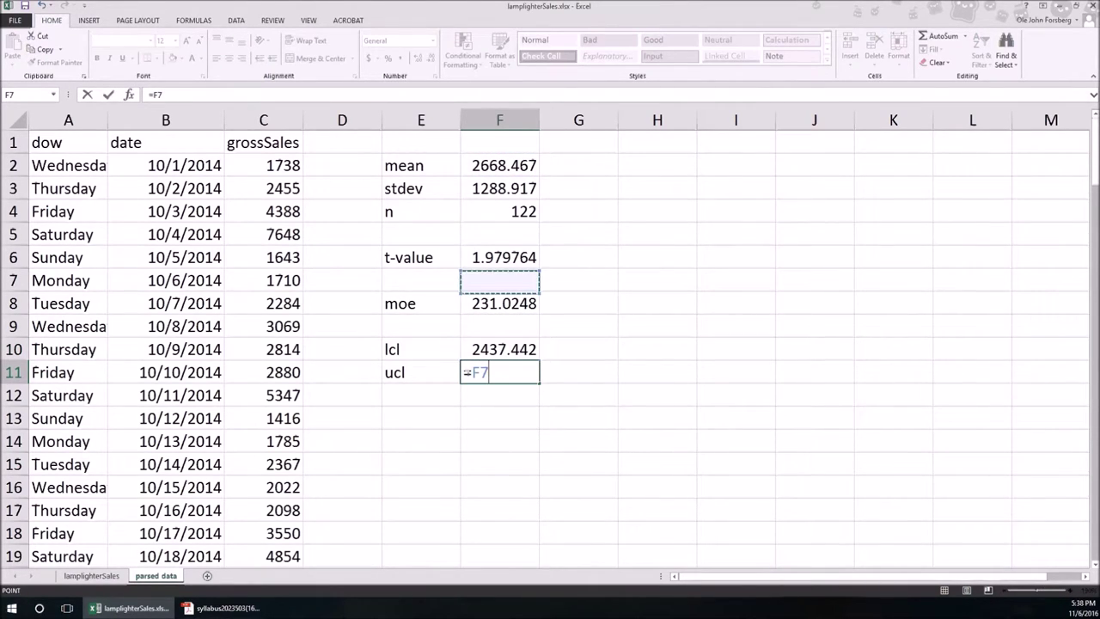
type("+")
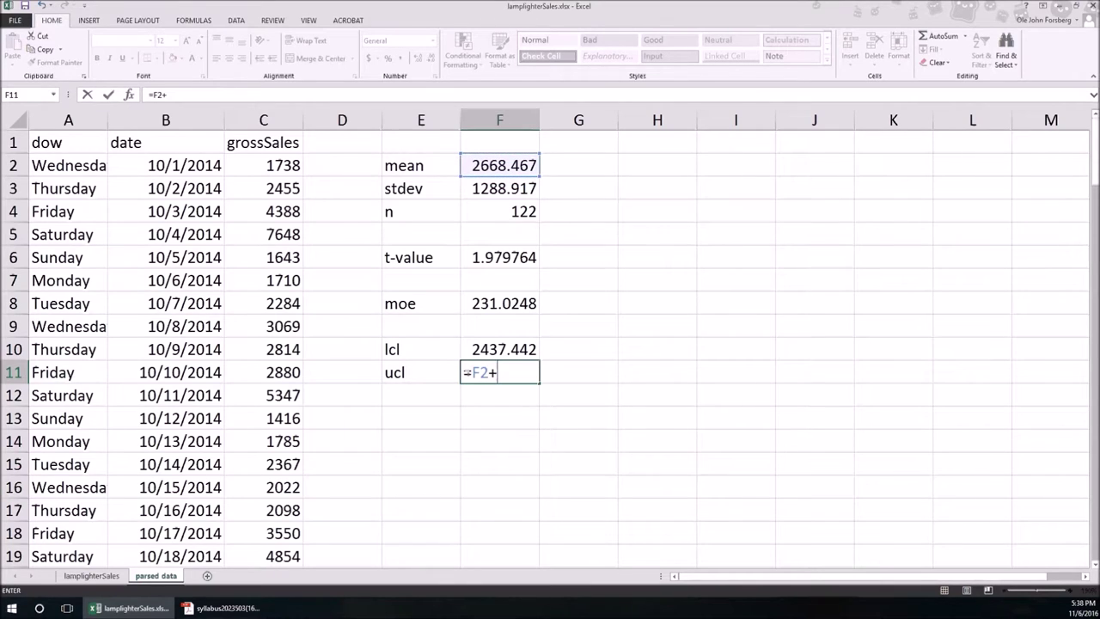
key("Up")
key("Up")
key("Up")
key("Return")
left_click(500, 417)
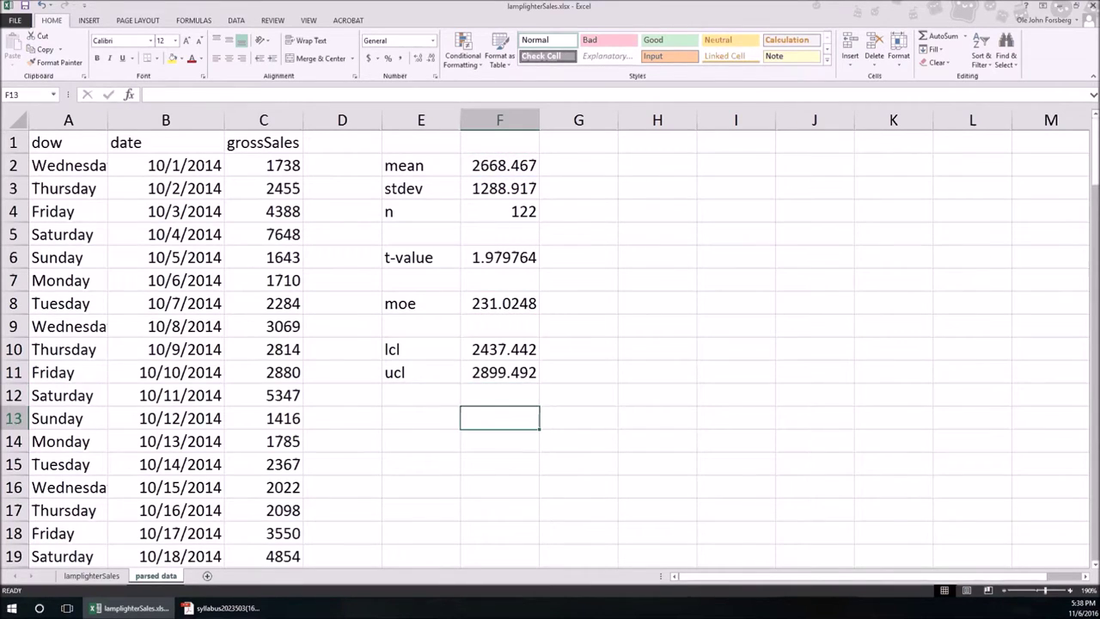